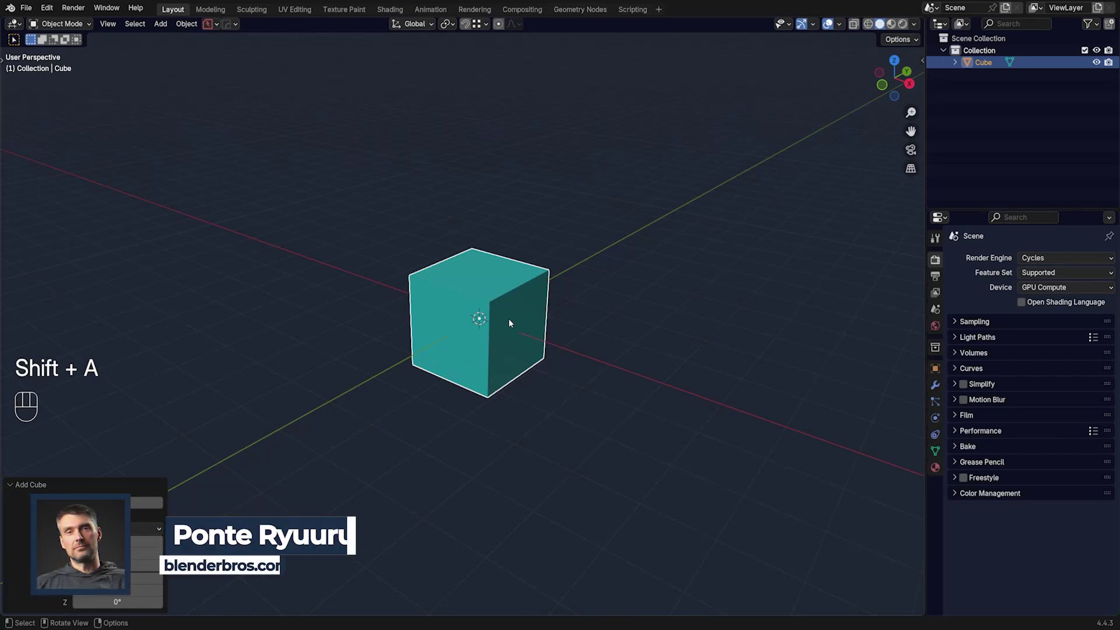
Step: Duplicate the cube and place the copy so that it overlaps the original's upper rear corner
key(alt+v)
click(503, 316)
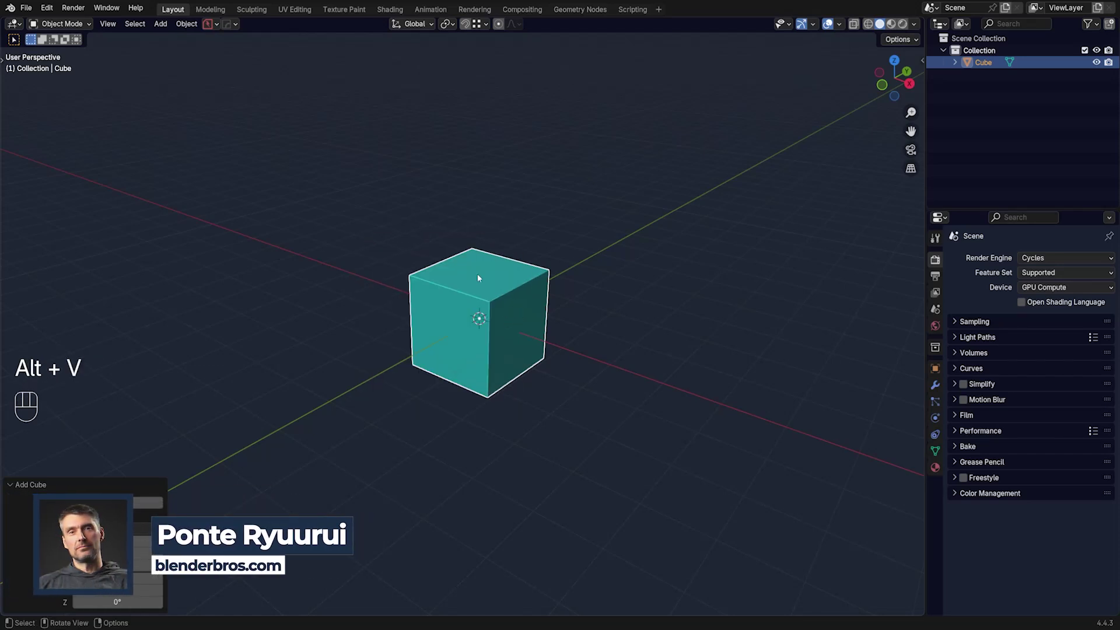
shift+middle_drag(595, 295, 516, 322)
scroll(506, 299, up, 1)
middle_drag(516, 322, 486, 310)
key(shift+d)
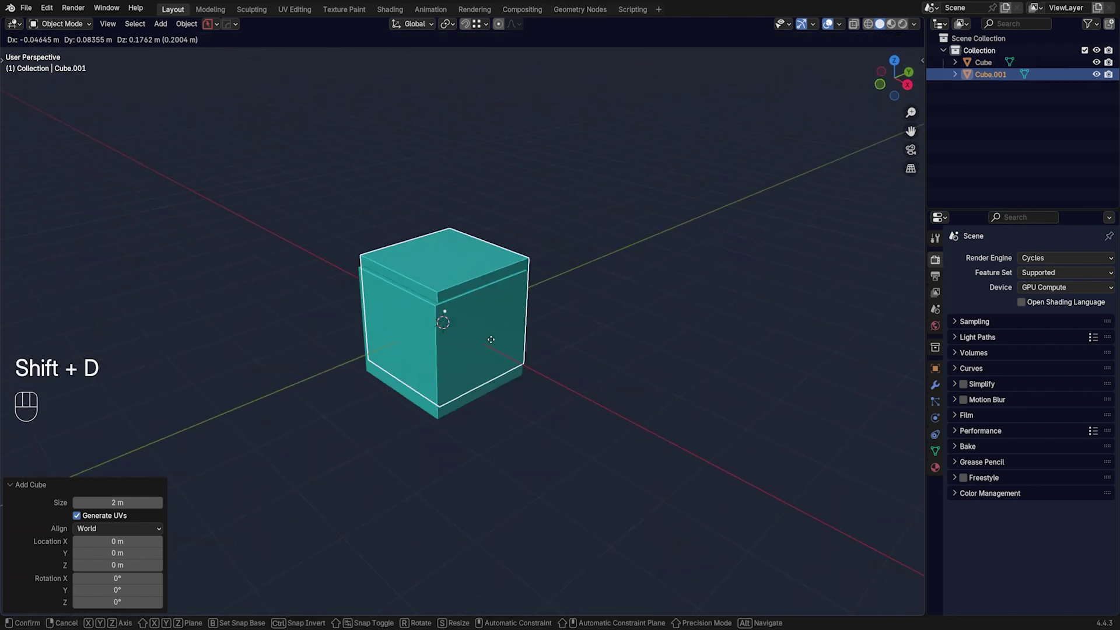
click(585, 331)
Step: Cut the duplicate out of the original cube with a HardOps Difference boolean
shift+click(450, 302)
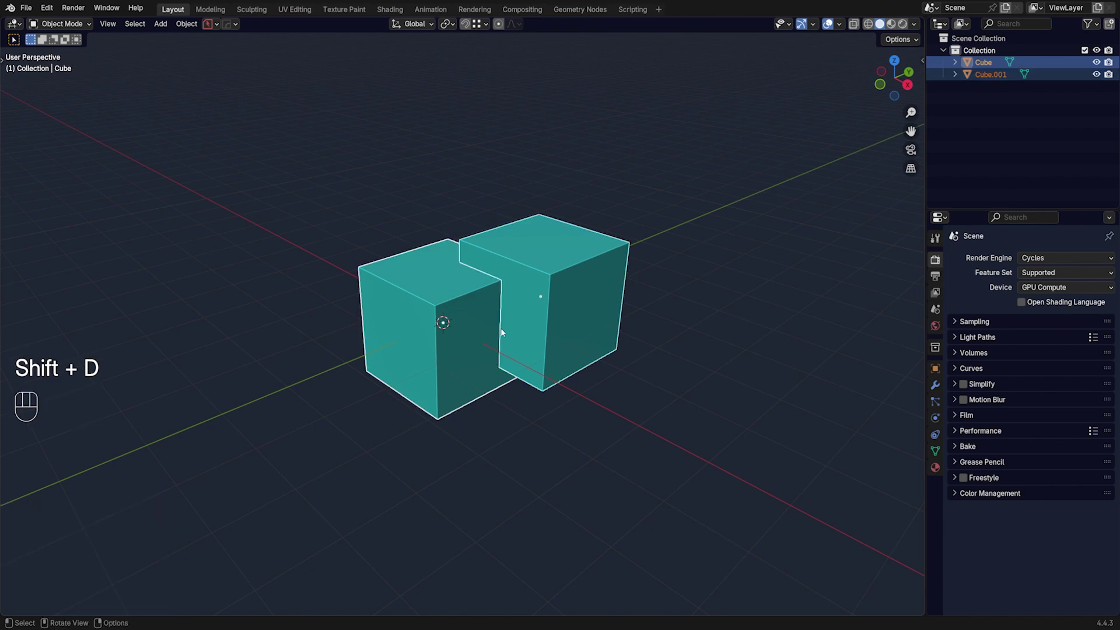
middle_drag(450, 302, 510, 312)
key(q)
click(489, 268)
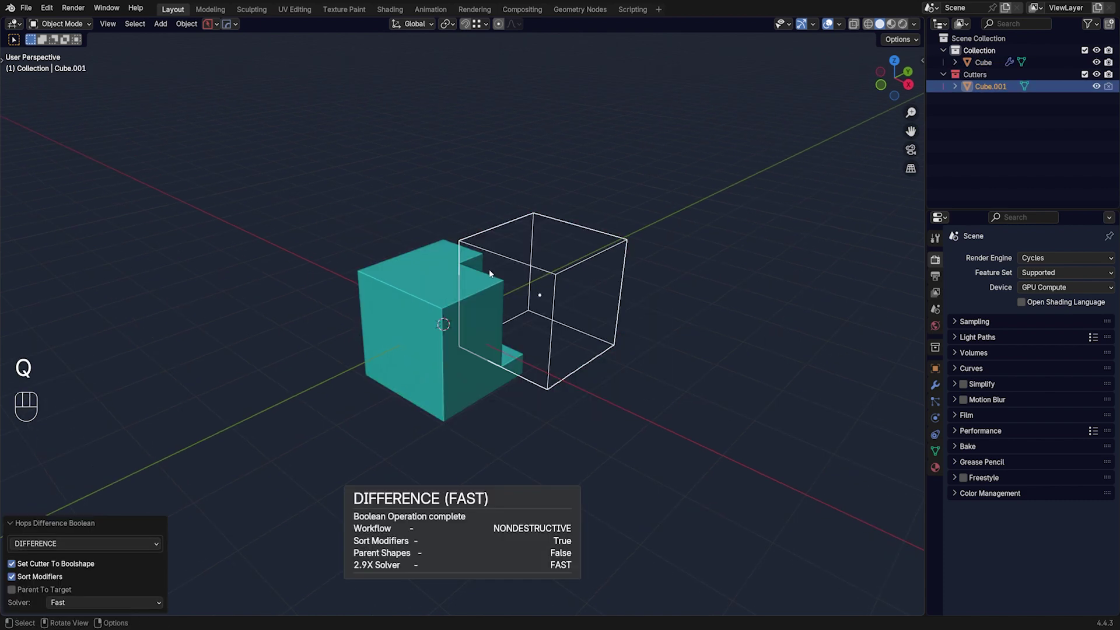
mouse_move(594, 288)
middle_down()
mouse_move(506, 294)
mouse_move(570, 292)
mouse_move(586, 306)
middle_up()
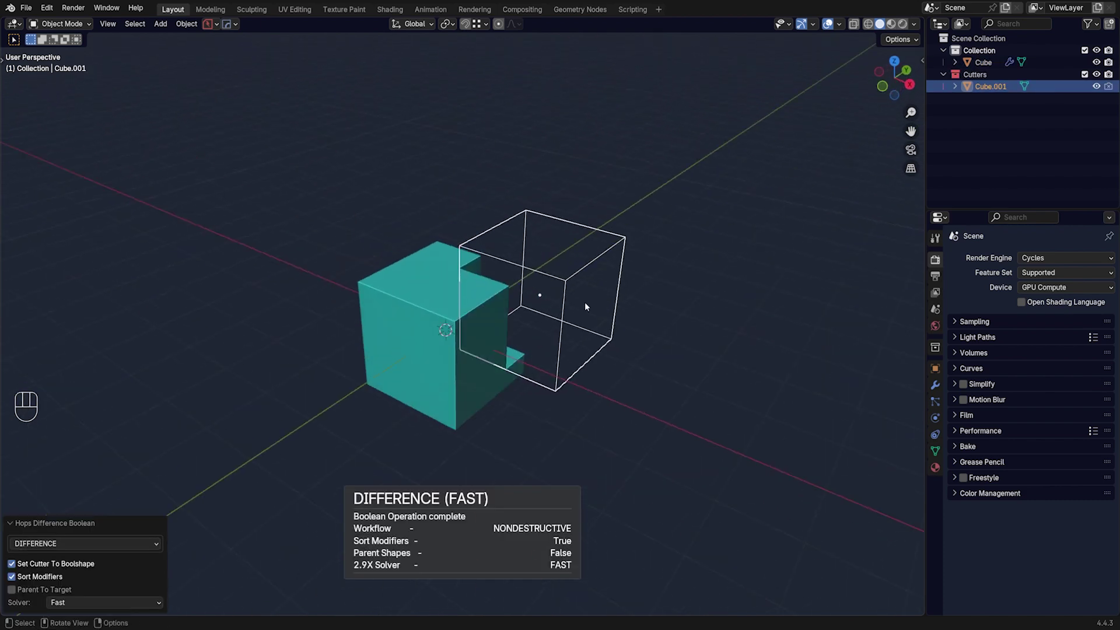
Step: Add a new 2 m cube at the origin and move it to overlap the uncut side of the notched cube
click(447, 313)
key(shift+a)
mouse_move(450, 310)
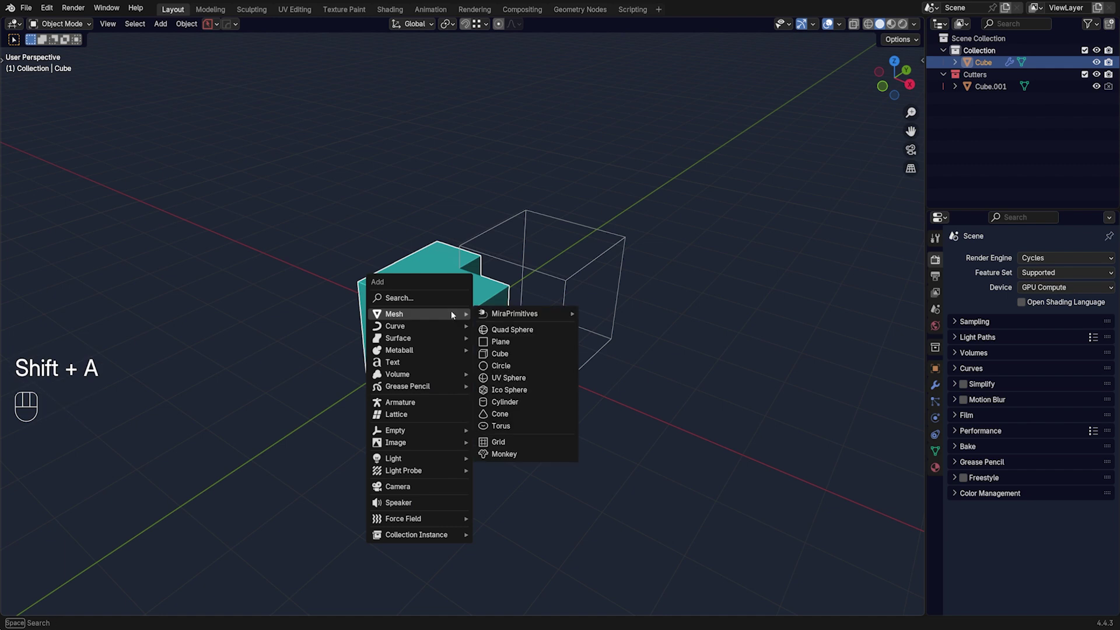
click(502, 354)
middle_drag(513, 354, 495, 343)
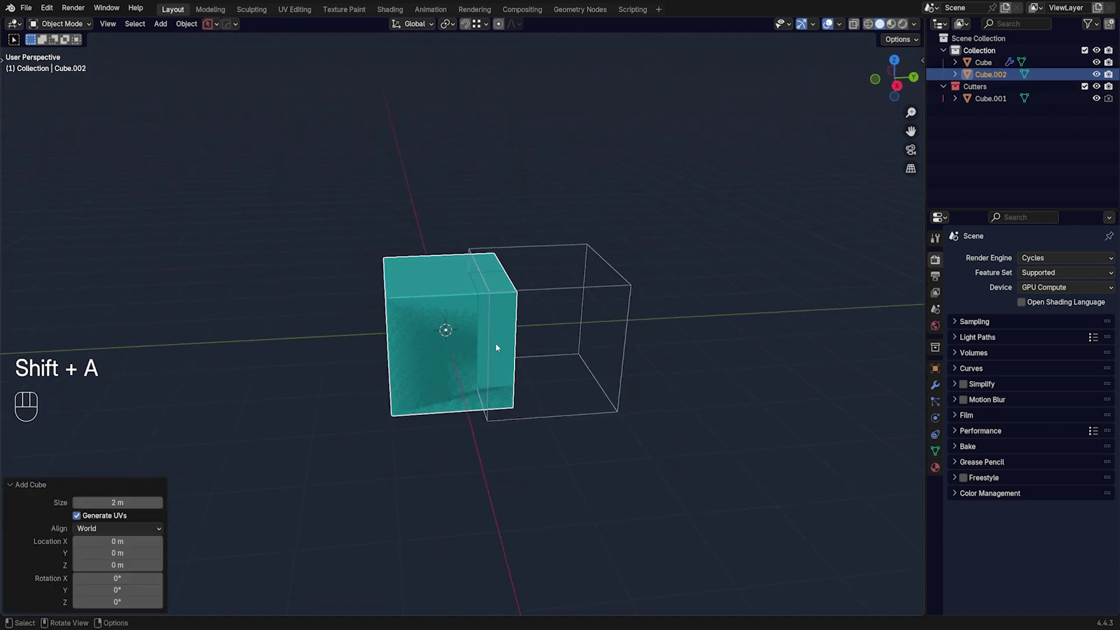
key(g)
click(420, 305)
Step: Apply a HardOps Inset/Outset boolean with 0.5 m thickness to the notched cube, using the new cube as cutter
shift+click(436, 305)
middle_drag(437, 306, 485, 316)
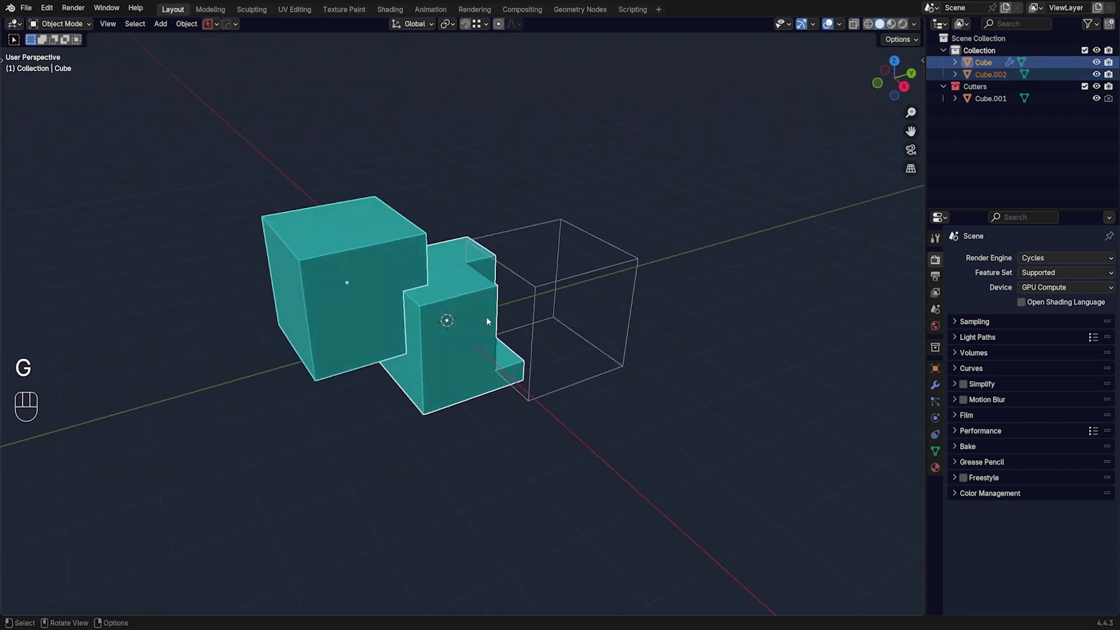
key(q)
mouse_move(470, 358)
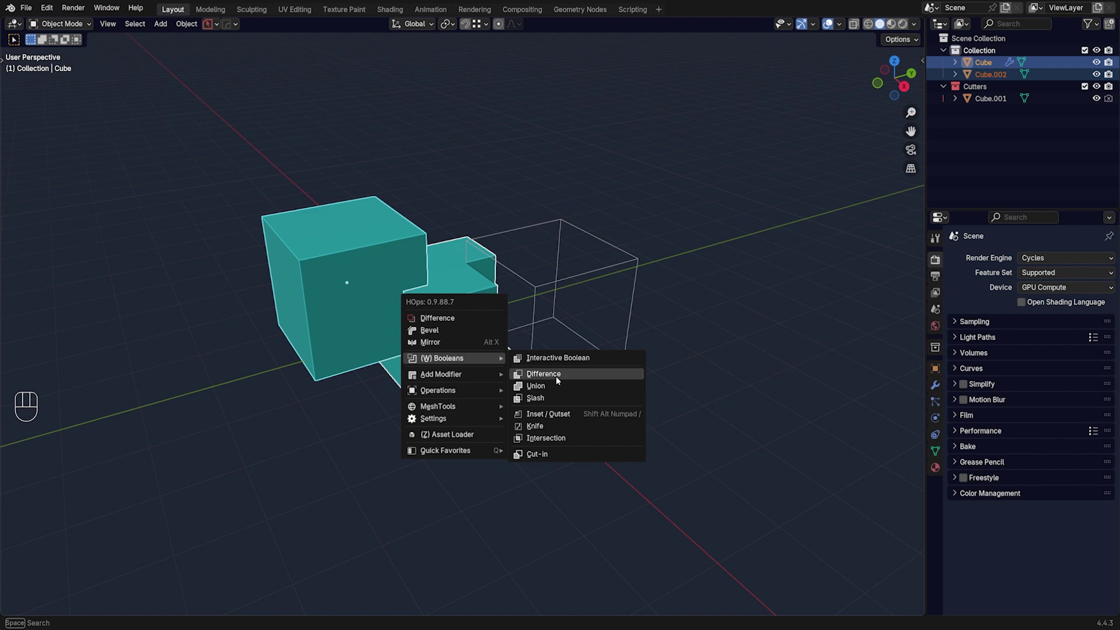
click(570, 411)
middle_drag(569, 411, 497, 321)
scroll(484, 326, up, 2)
shift+middle_drag(458, 332, 478, 332)
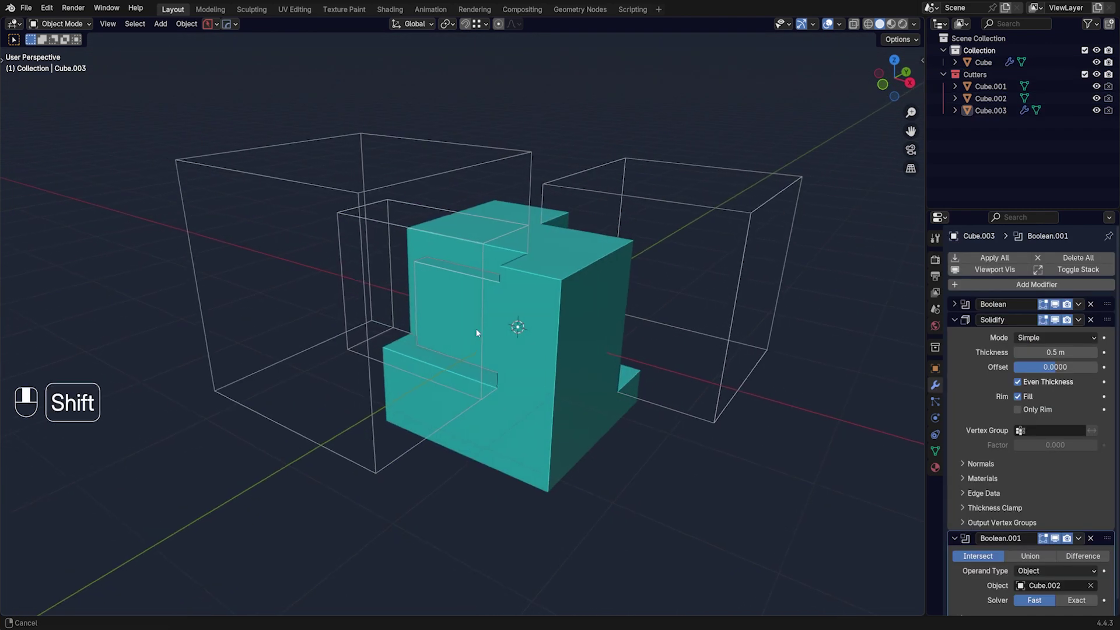
middle_drag(492, 280, 446, 223)
Step: Try reducing the inset cutter's Solidify thickness to about 0.2 with the interactive HardOps Solidify operation
click(376, 226)
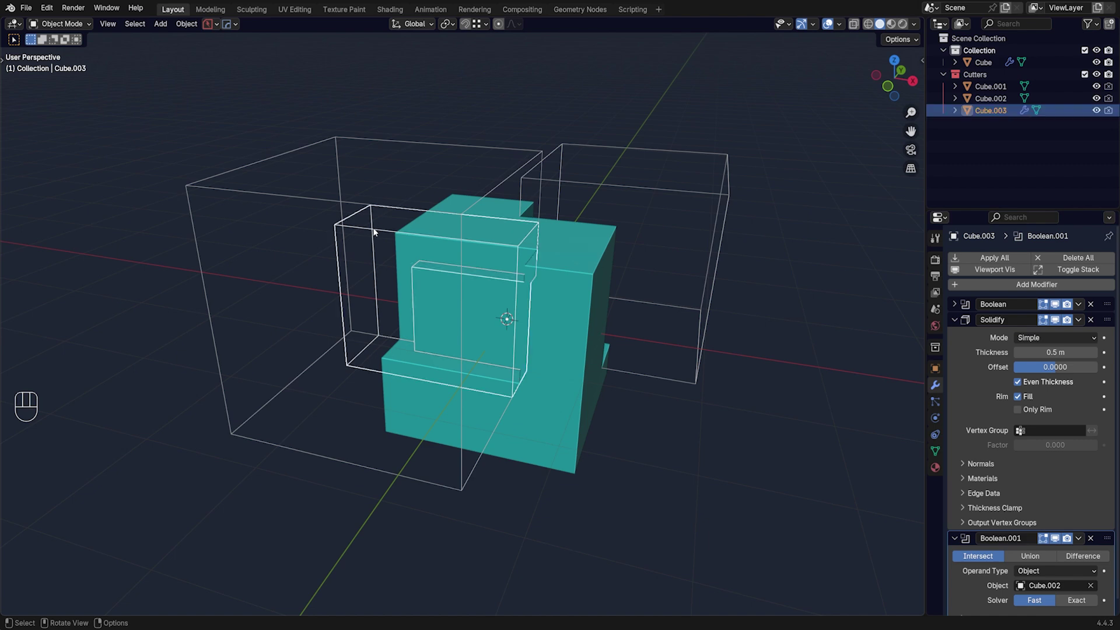
middle_drag(373, 227, 515, 264)
scroll(509, 289, up, 1)
scroll(502, 249, down, 2)
key(q)
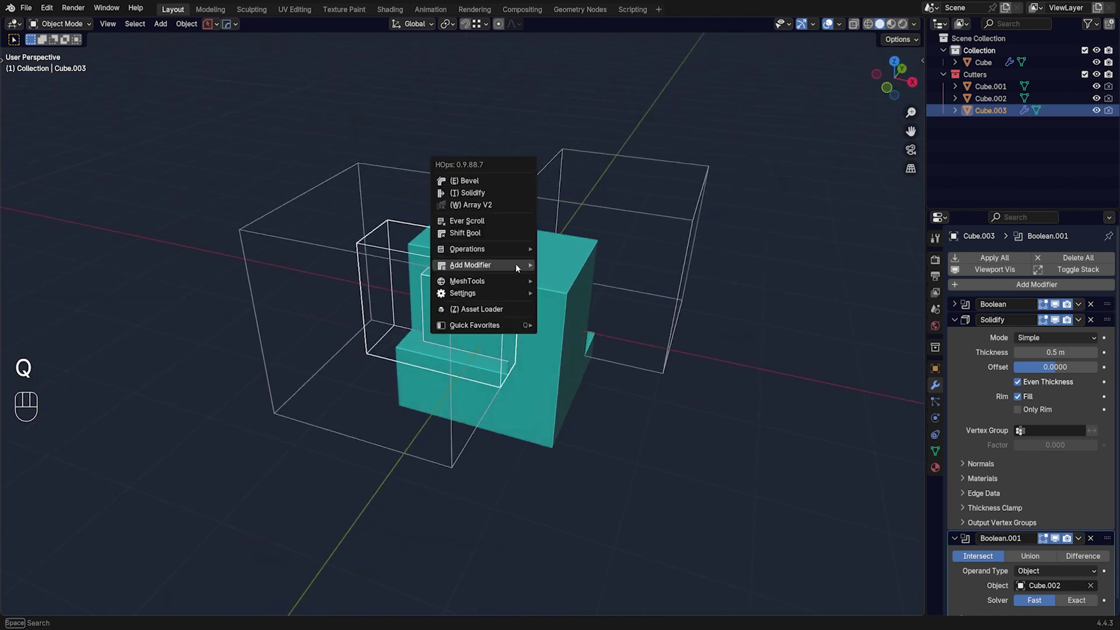
mouse_move(516, 264)
click(563, 278)
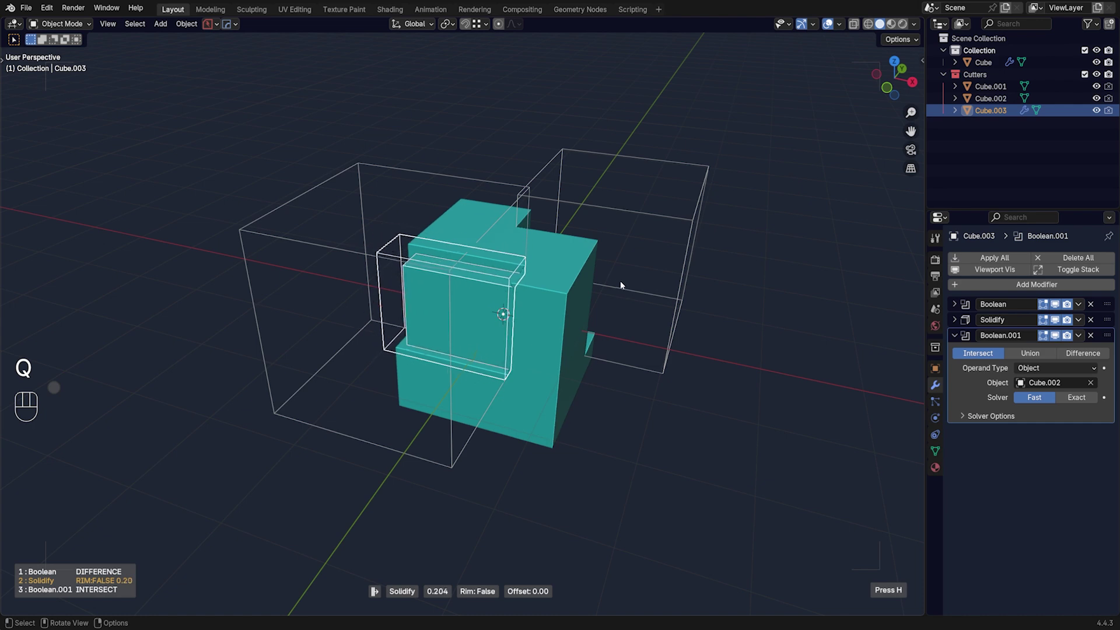
right_click(582, 288)
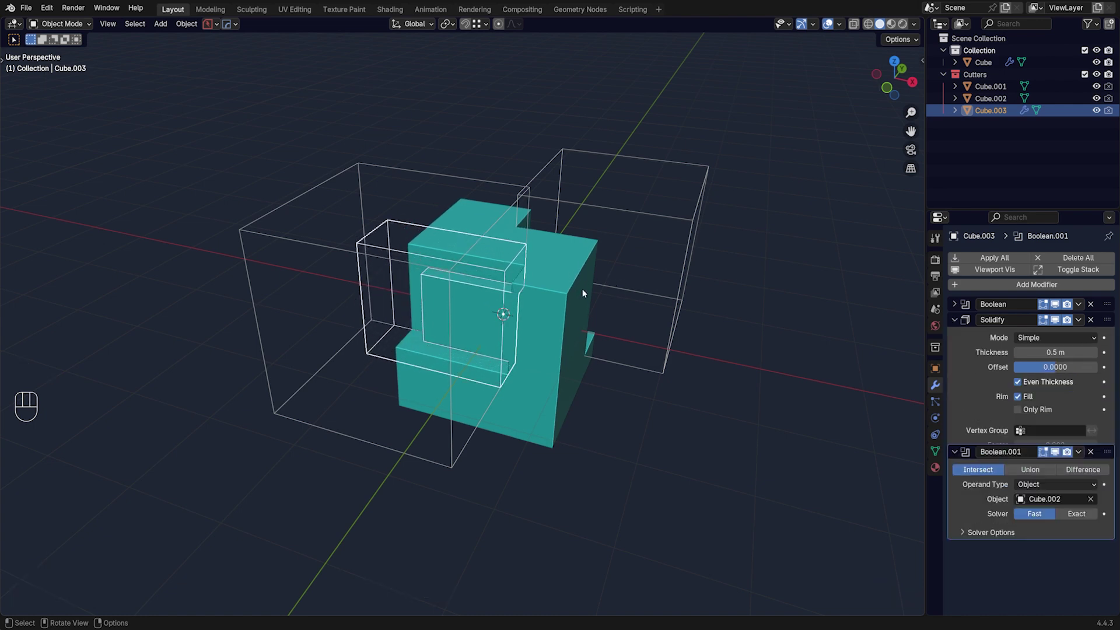
Step: Delete every object in the scene and add a new 2 m cube at the origin
scroll(548, 292, down, 3)
middle_drag(516, 296, 529, 262)
scroll(488, 265, up, 3)
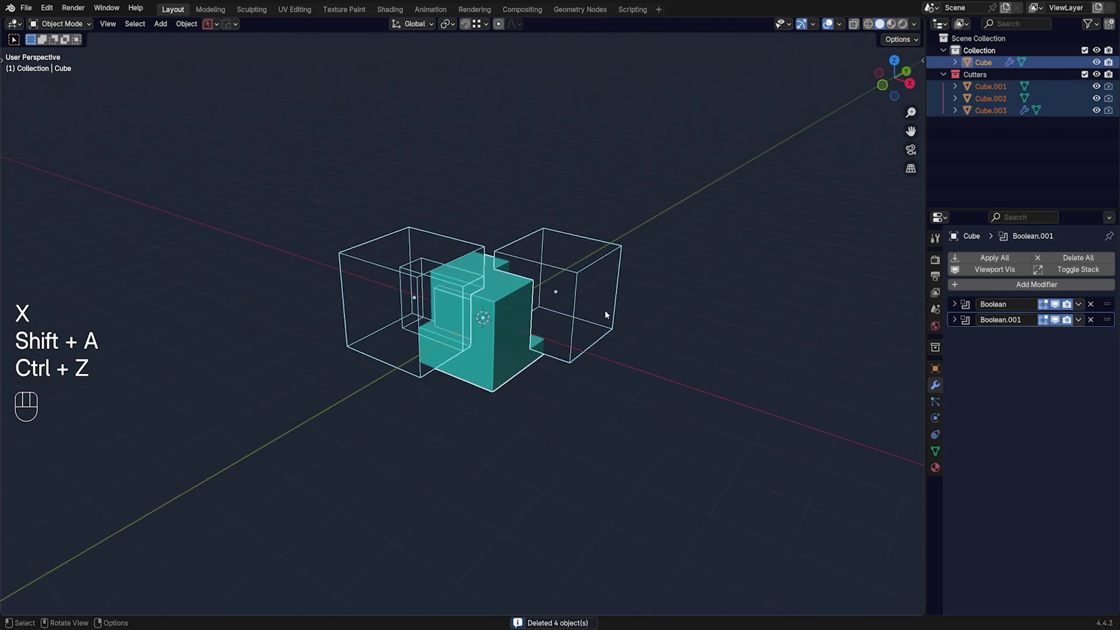
scroll(600, 327, up, 2)
shift+middle_drag(506, 299, 533, 303)
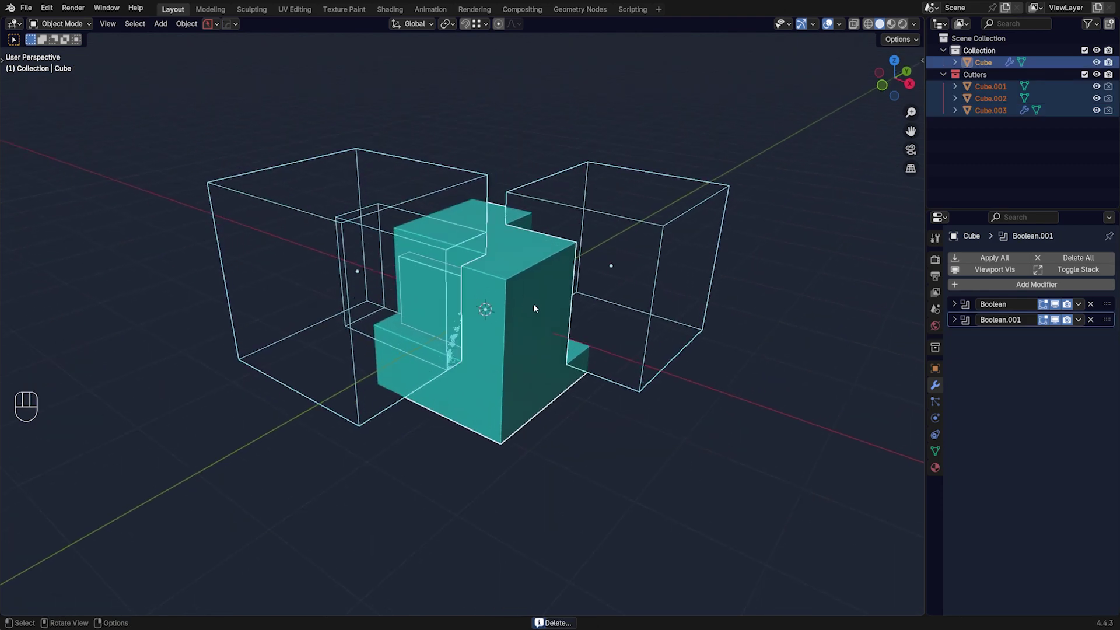
click(565, 290)
key(shift+a)
mouse_move(473, 288)
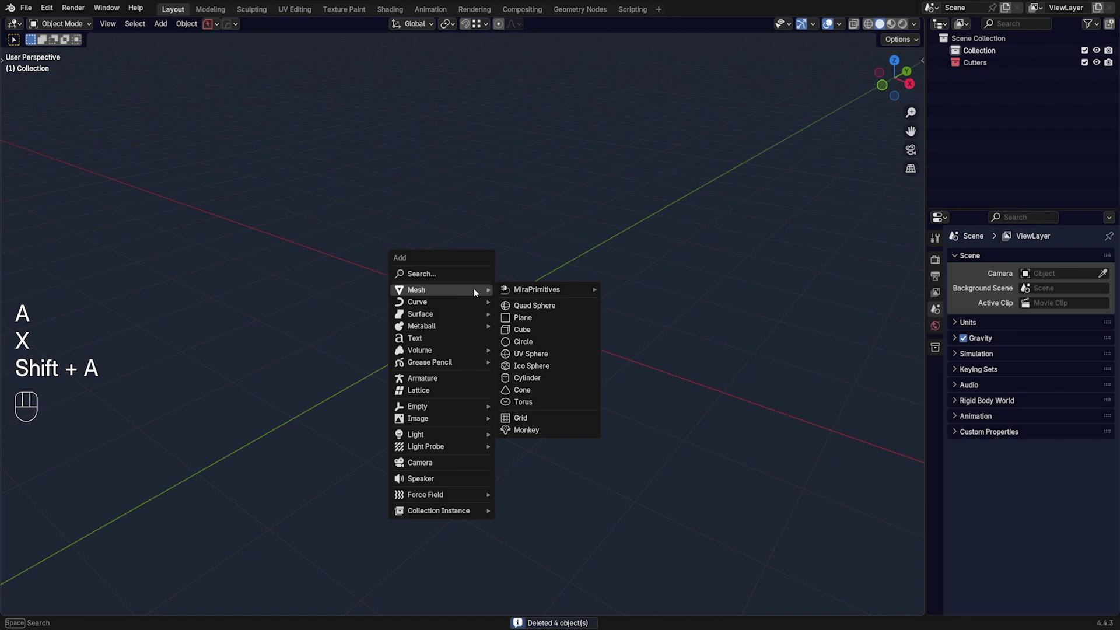
click(526, 330)
shift+middle_drag(544, 314, 530, 312)
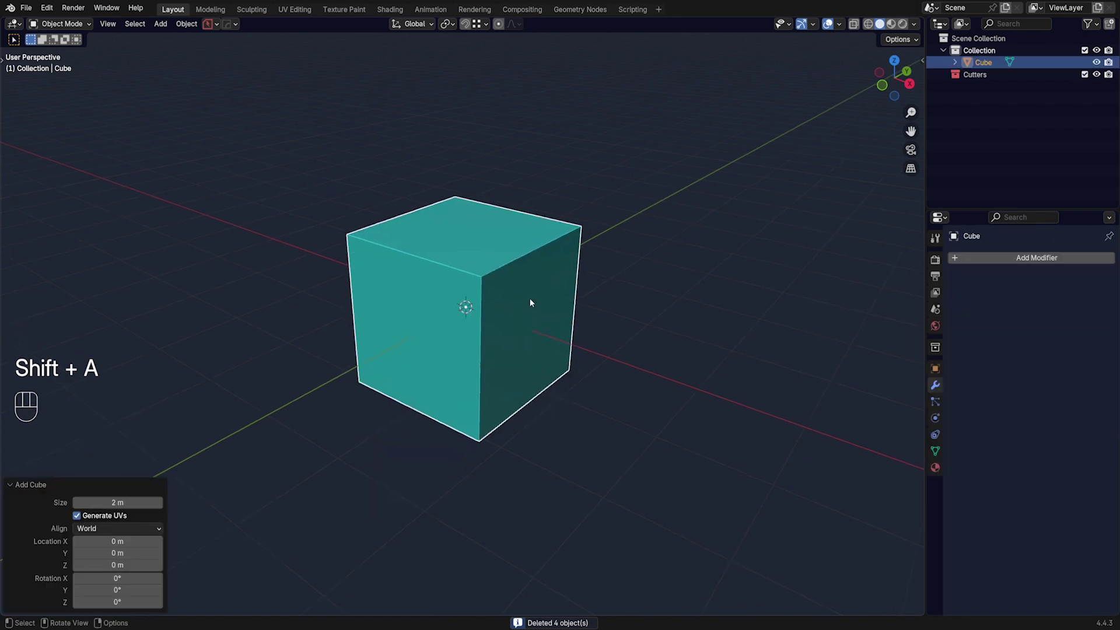
Step: Activate BoxCutter and cut a box notch about 1.0 m deep into the cube's upper edge
key(t)
key(alt+w)
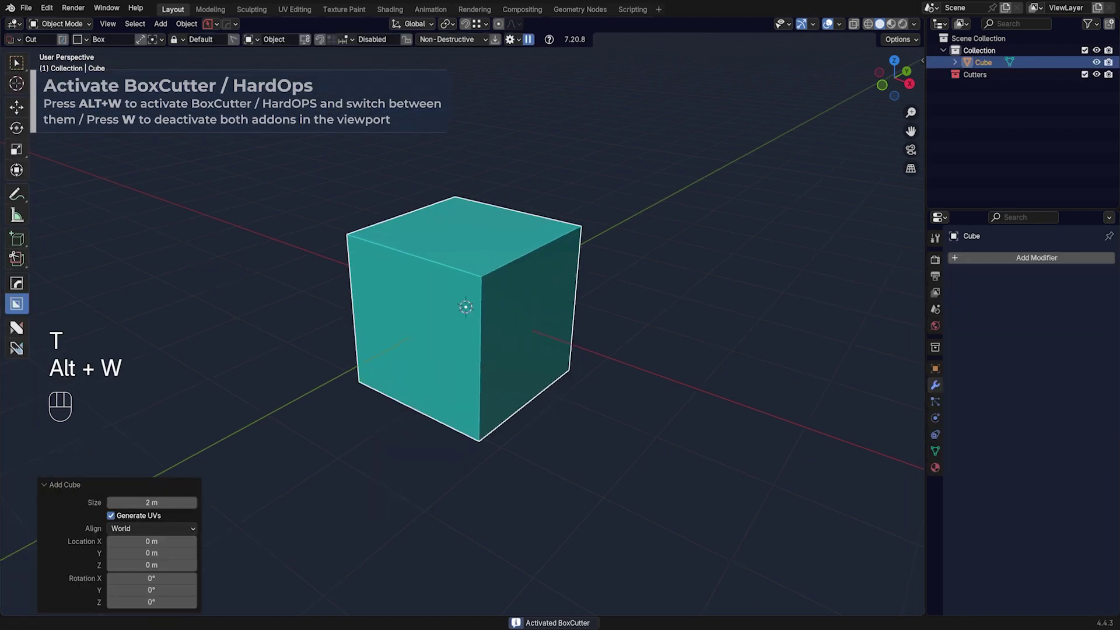
shift+middle_drag(509, 234, 497, 232)
drag(491, 225, 537, 298)
click(556, 372)
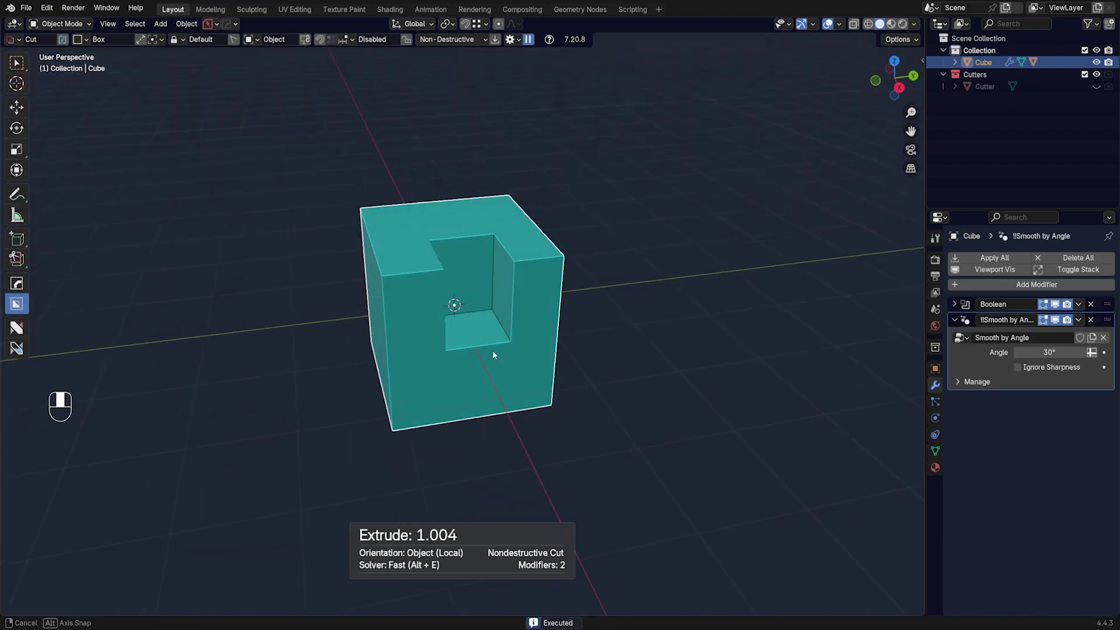
Step: Enable BoxCutter snapping with the Dots option for placing cutters precisely
middle_drag(475, 320, 492, 335)
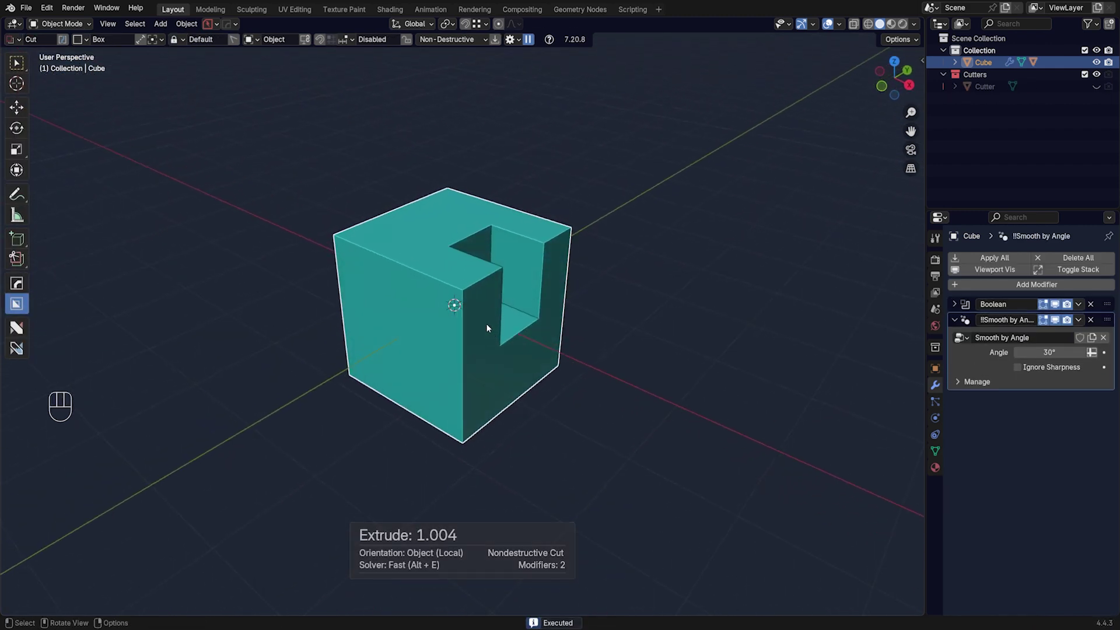
key(d)
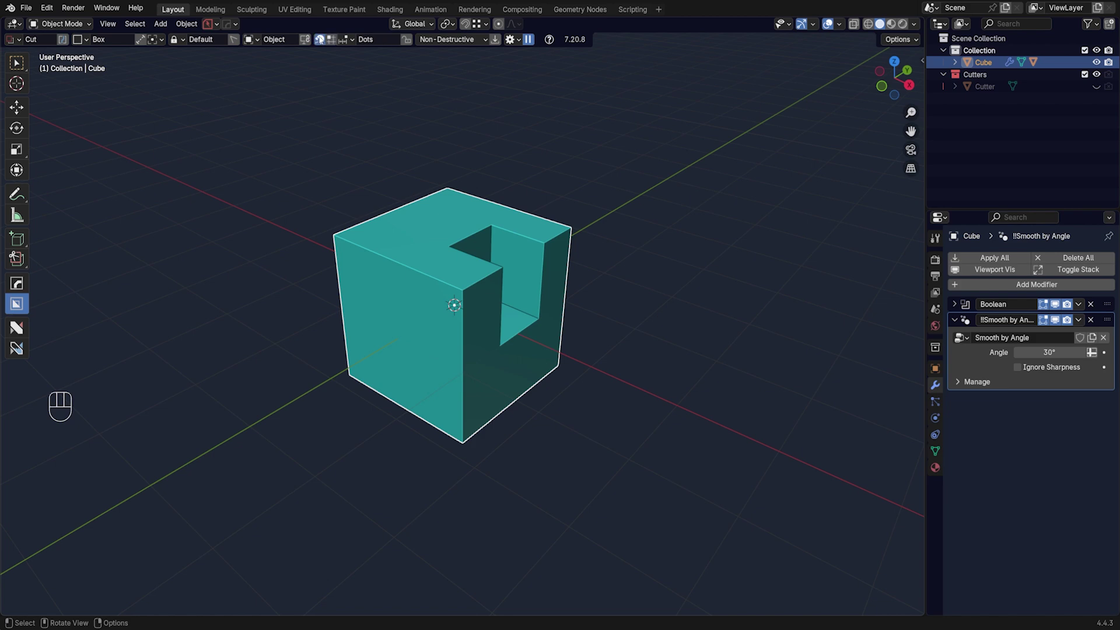
Step: Try a dot-snapped box cut about 0.83 m deep in the uncut side face, and undo it
middle_drag(410, 232, 456, 254)
ctrl+drag(424, 337, 462, 372)
click(493, 347)
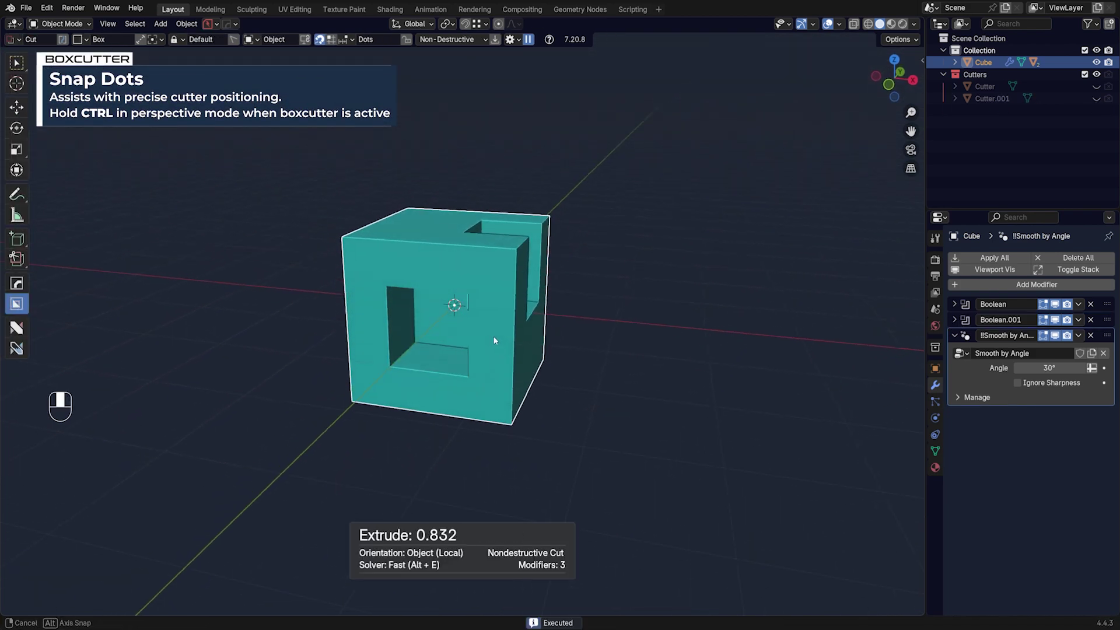
middle_drag(494, 340, 523, 352)
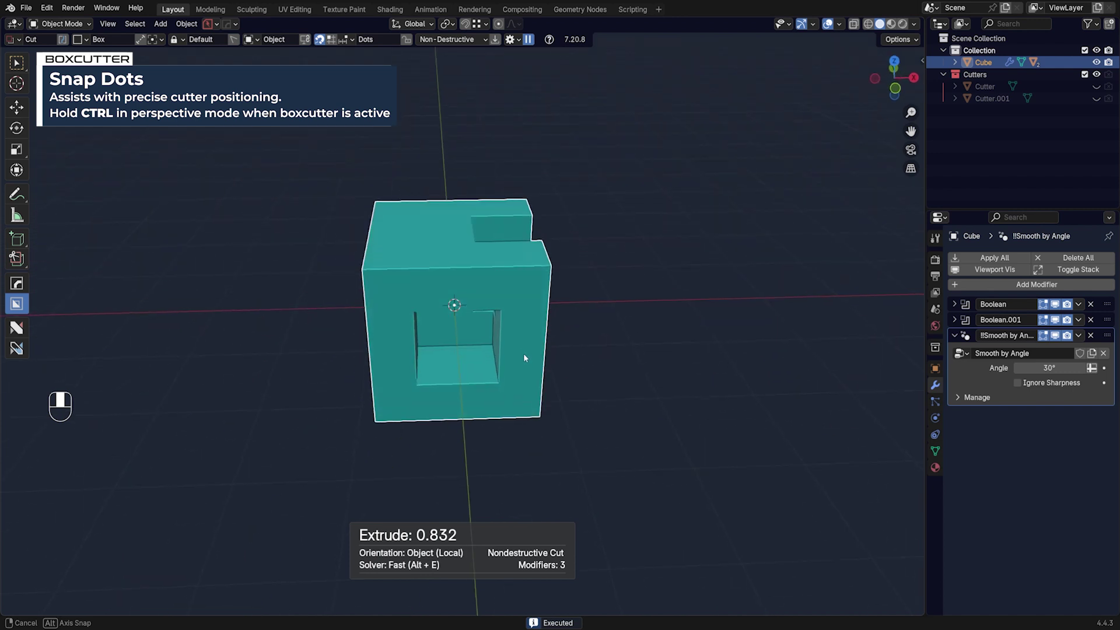
key(ctrl+z)
Step: Cut a dot-snapped box notch about 1.06 m deep into the upper edge of the adjacent side
middle_drag(657, 312, 523, 304)
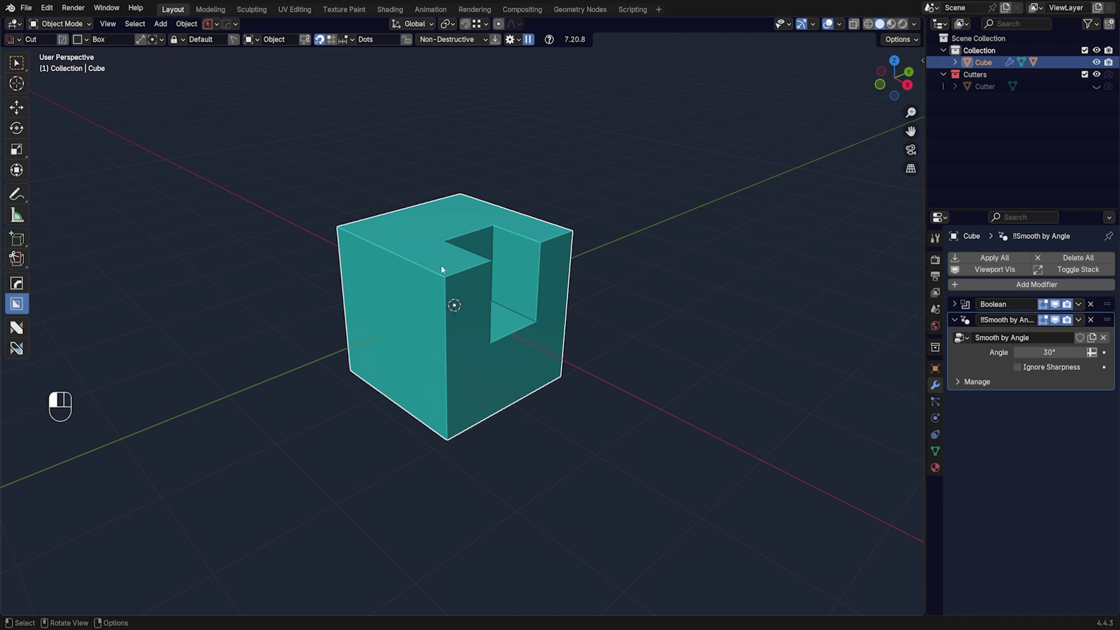
mouse_move(476, 271)
middle_down()
mouse_move(488, 278)
mouse_move(462, 265)
mouse_move(470, 269)
middle_up()
drag(400, 227, 390, 255)
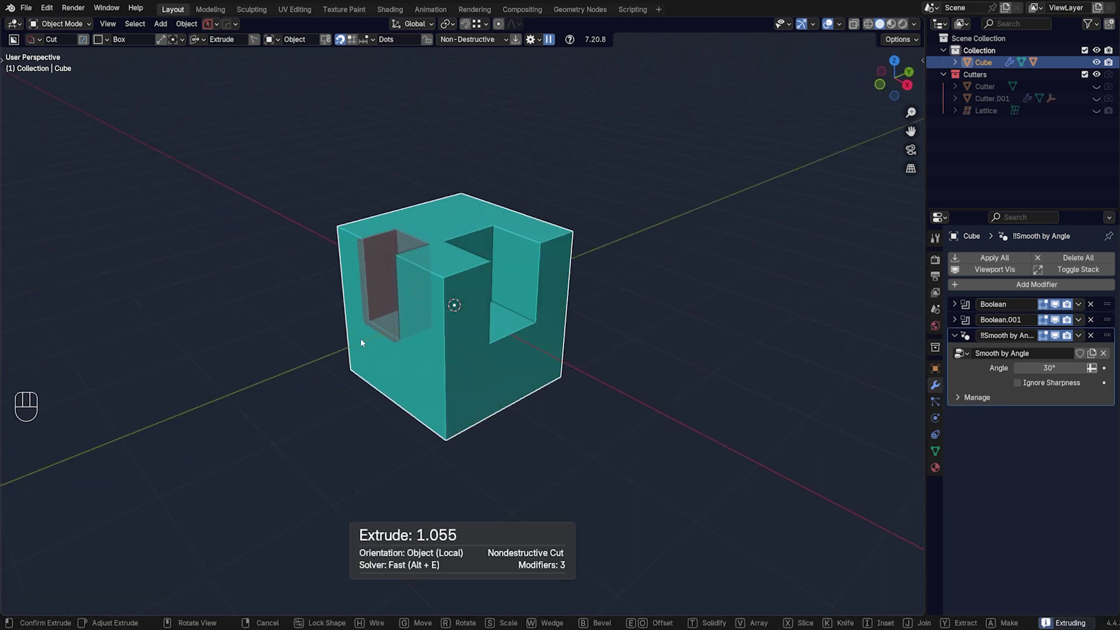
click(360, 343)
Step: Cut a third box notch about 1.37 m deep into the cube's upper edge on the far side
middle_drag(431, 319, 474, 328)
mouse_move(421, 206)
mouse_down()
mouse_move(380, 215)
mouse_move(325, 305)
mouse_move(544, 283)
mouse_up()
middle_drag(545, 282, 478, 235)
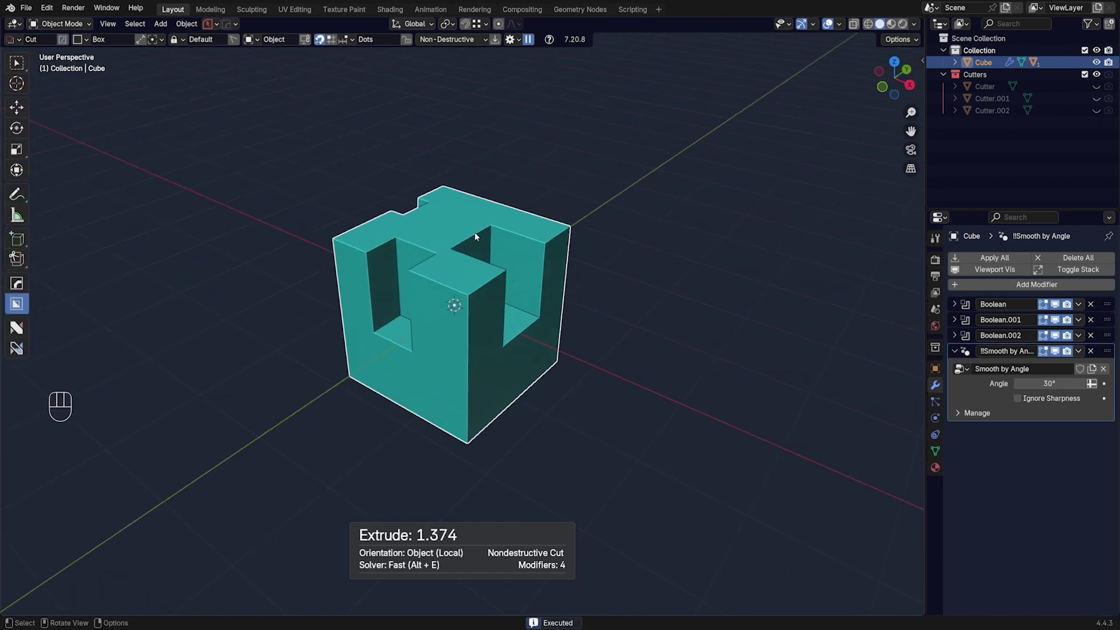
Step: Cycle through the cube's boolean cutters with Ever Scroll and reveal the first notch's cutter
key(q)
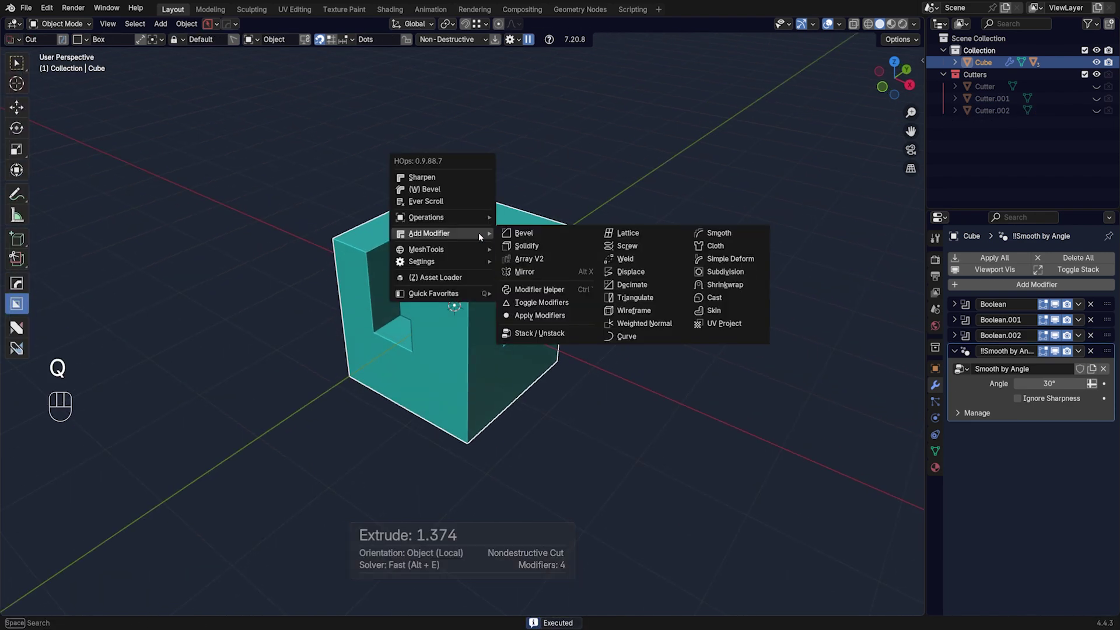
click(461, 200)
scroll(462, 203, up, 1)
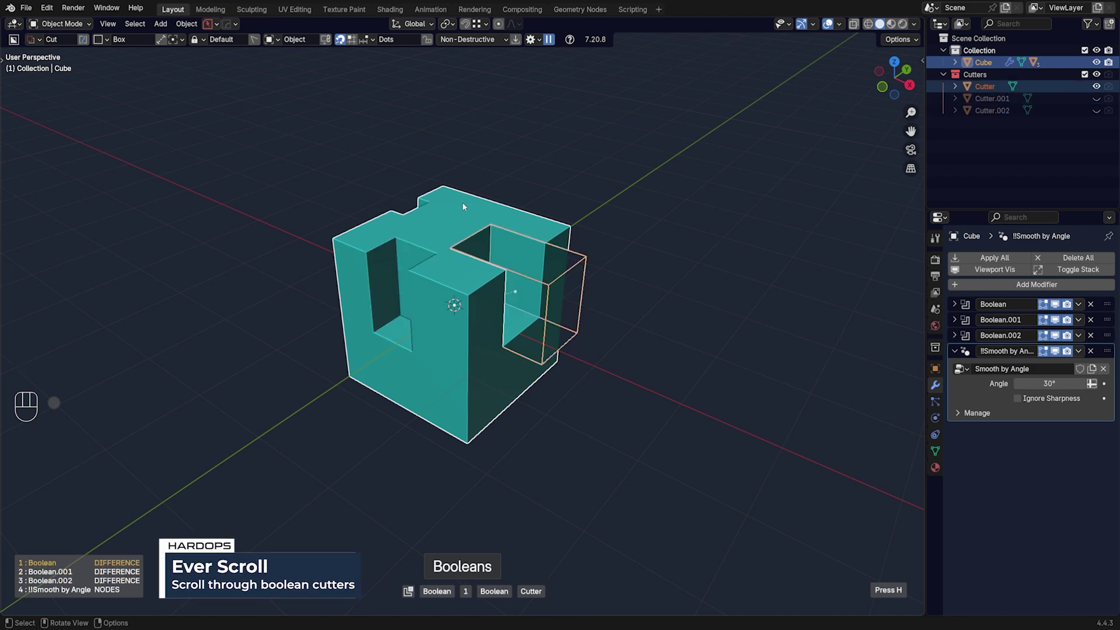
scroll(462, 204, down, 3)
scroll(462, 204, up, 1)
scroll(462, 204, down, 1)
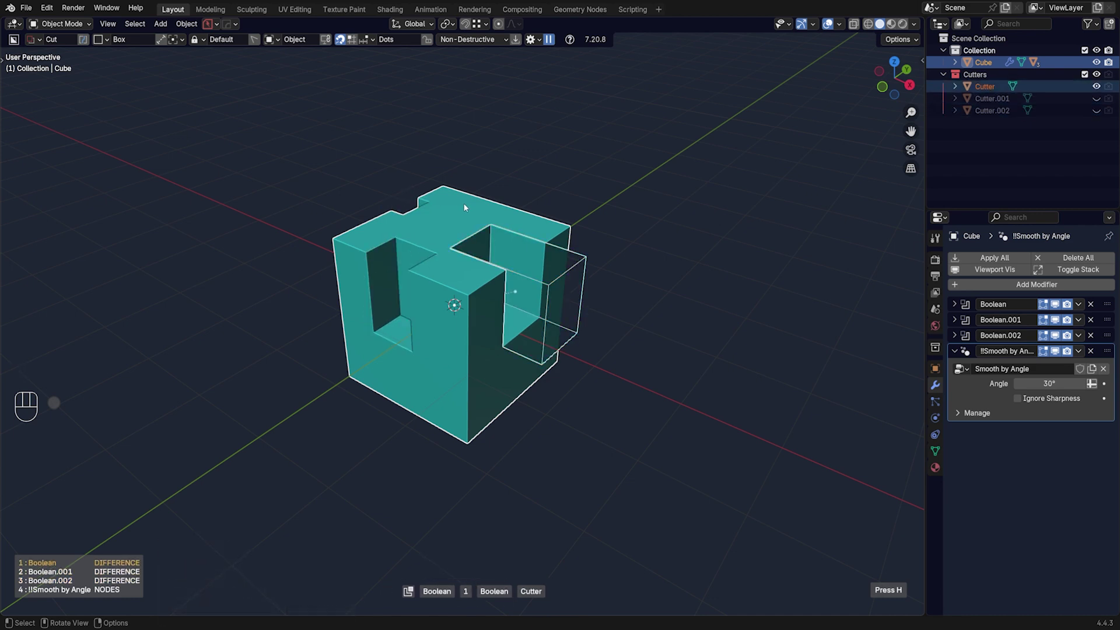
click(467, 205)
Step: Convert the first notch's boolean to Inset with a thickness of 0.100 using Shift Bool
shift+middle_drag(620, 240, 535, 320)
scroll(572, 260, up, 3)
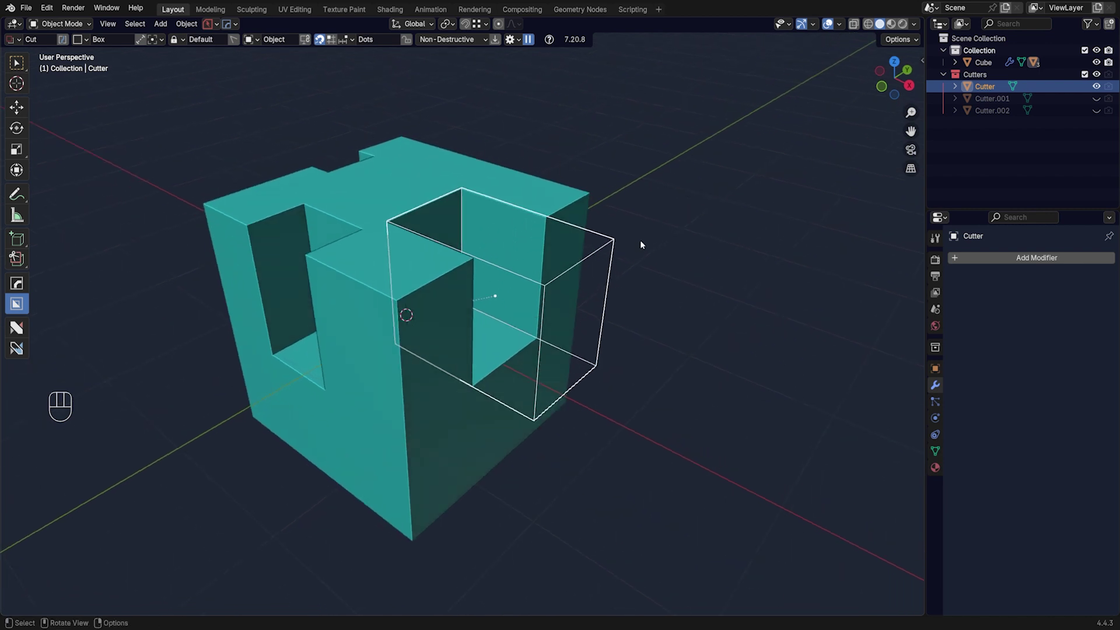
key(q)
click(632, 268)
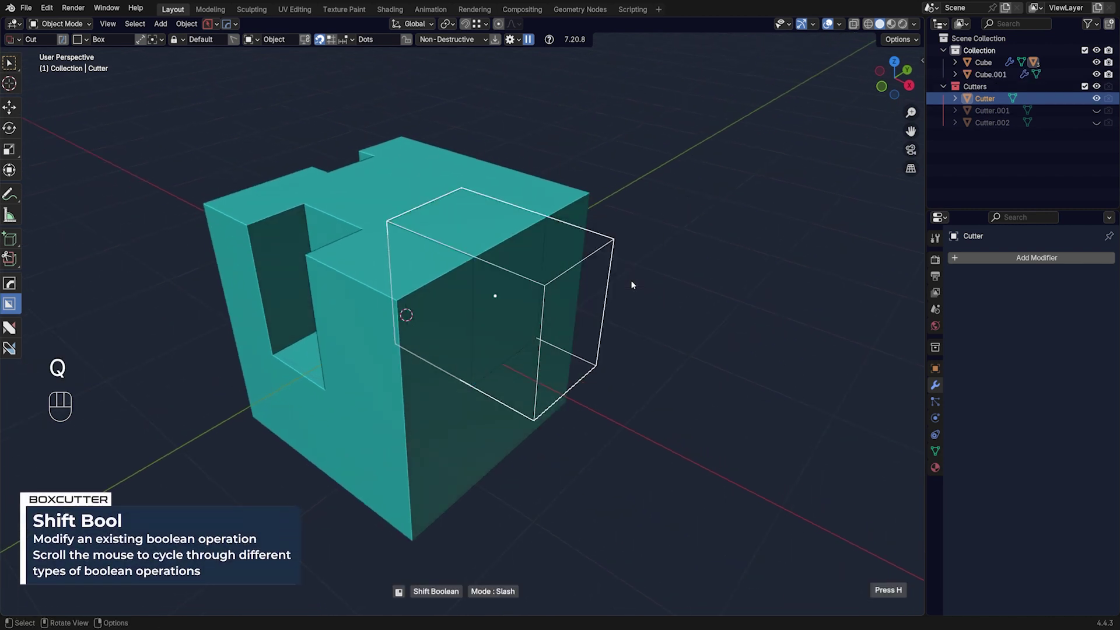
scroll(631, 280, down, 3)
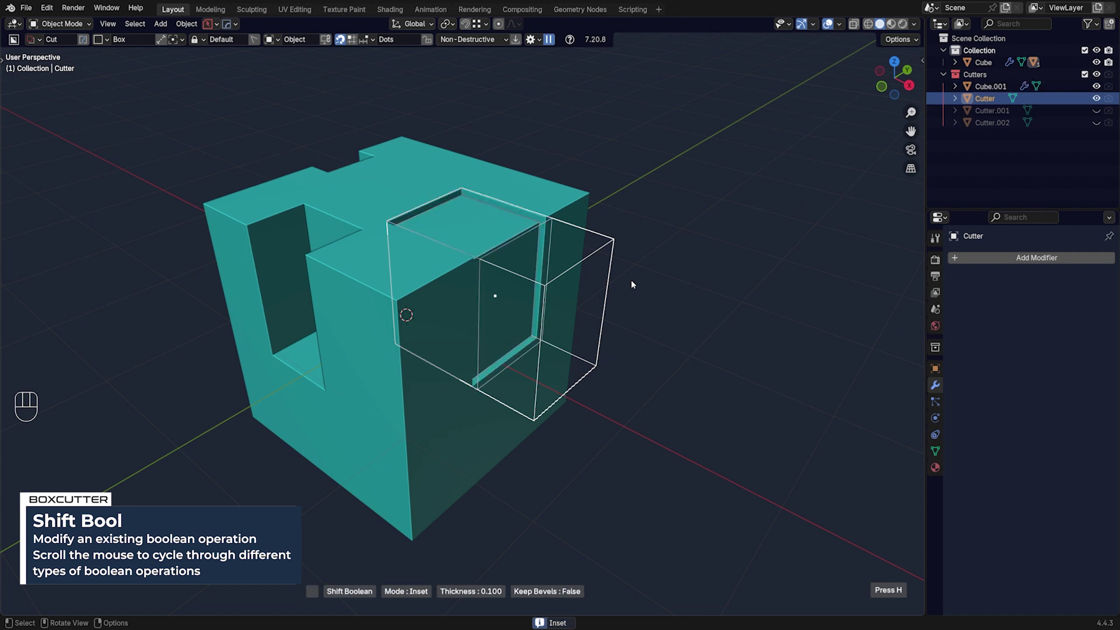
scroll(632, 280, down, 4)
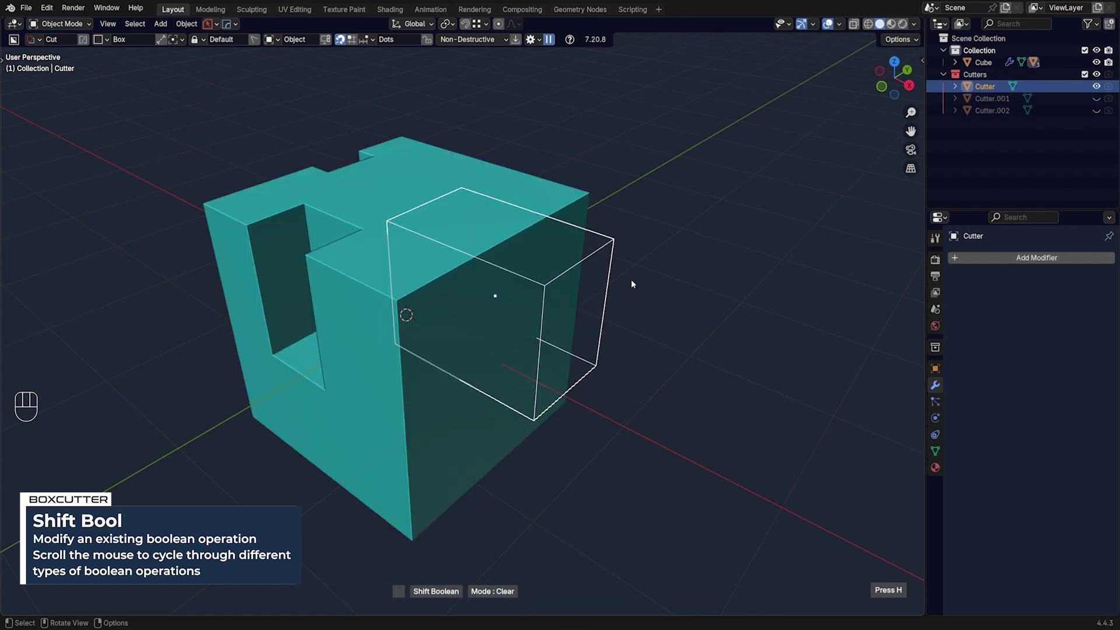
scroll(631, 278, down, 2)
click(630, 279)
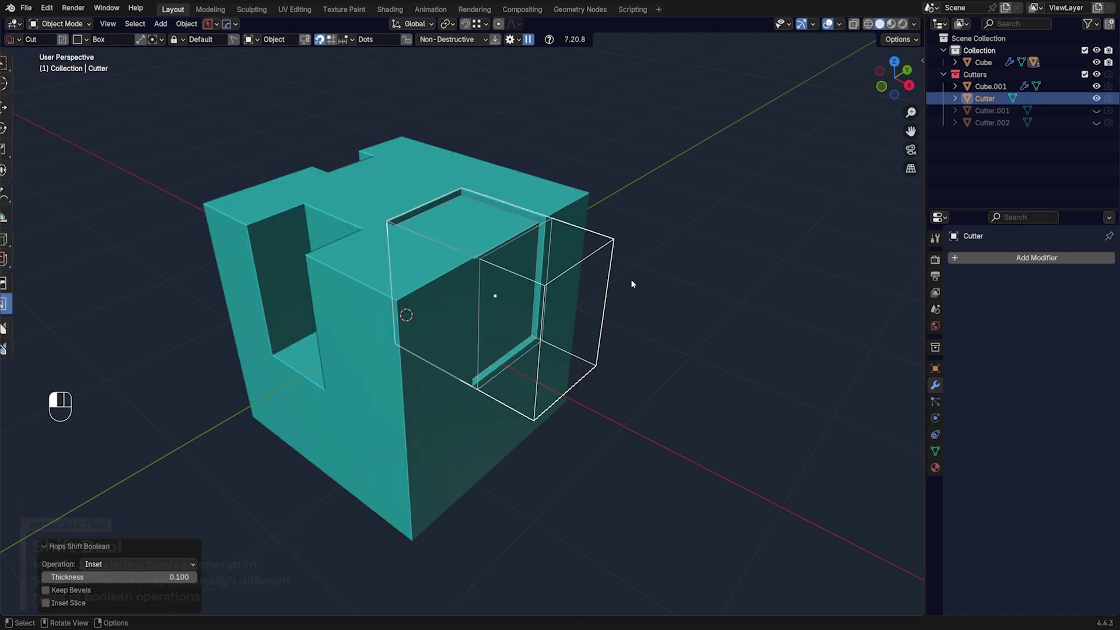
Step: Delete all the visible objects in the scene and add a new 2 m cube at the world origin
click(695, 201)
scroll(535, 279, down, 3)
key(a)
key(x)
click(593, 222)
key(shift+a)
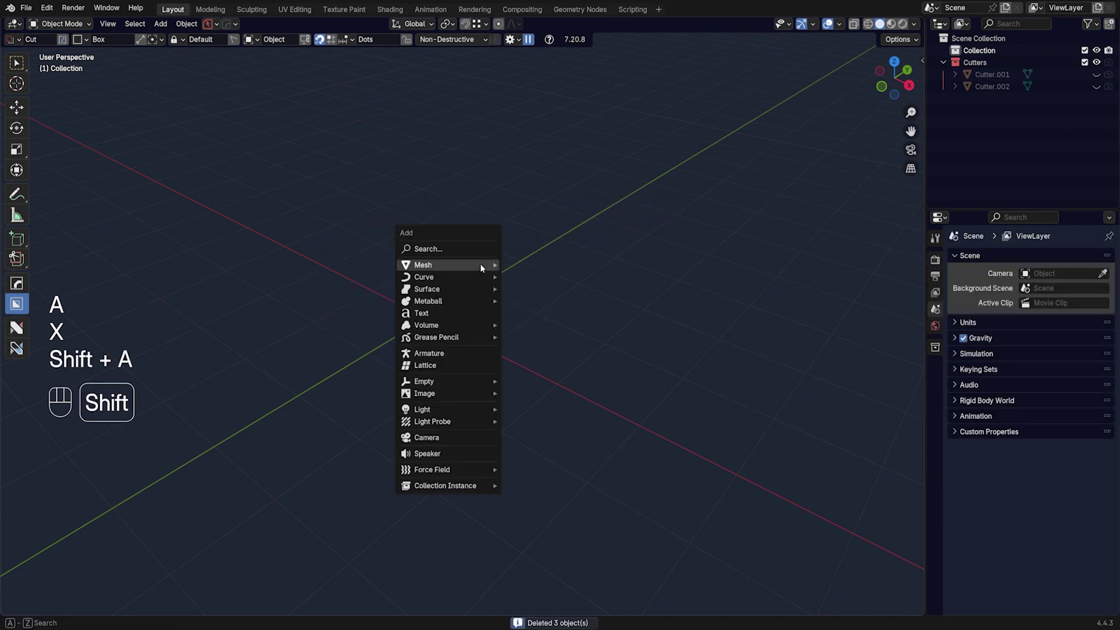
mouse_move(481, 264)
click(528, 304)
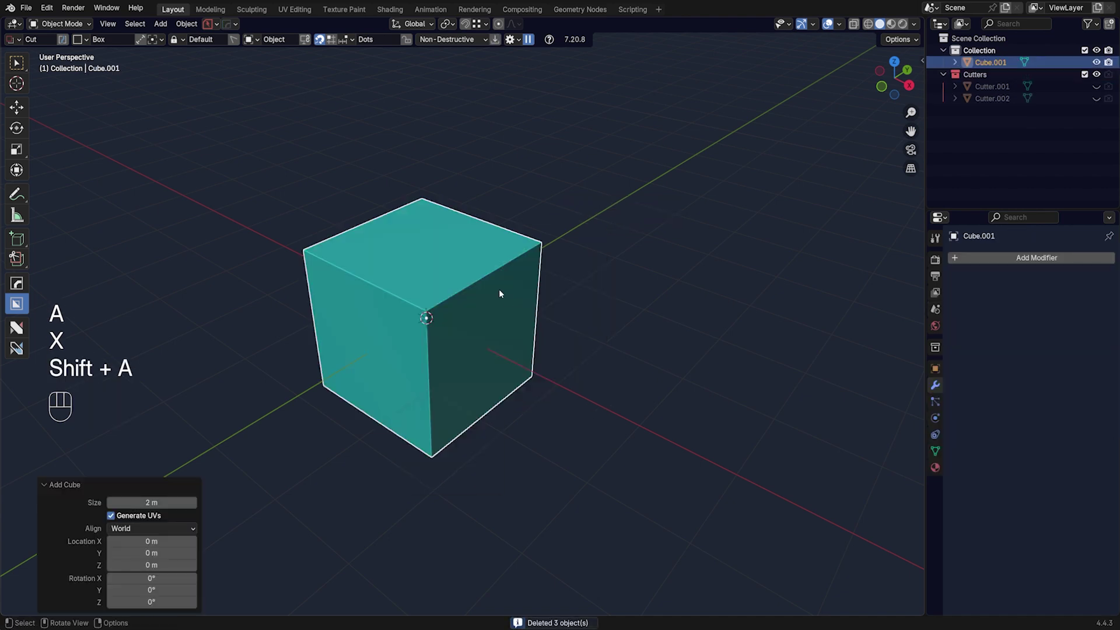
scroll(499, 294, up, 3)
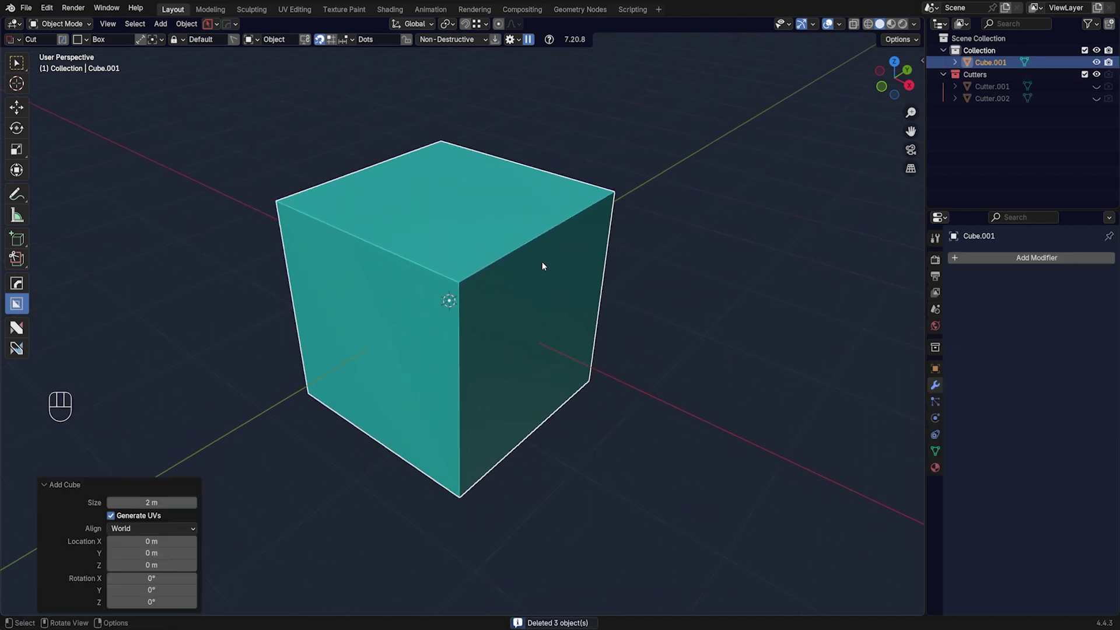
scroll(541, 266, down, 2)
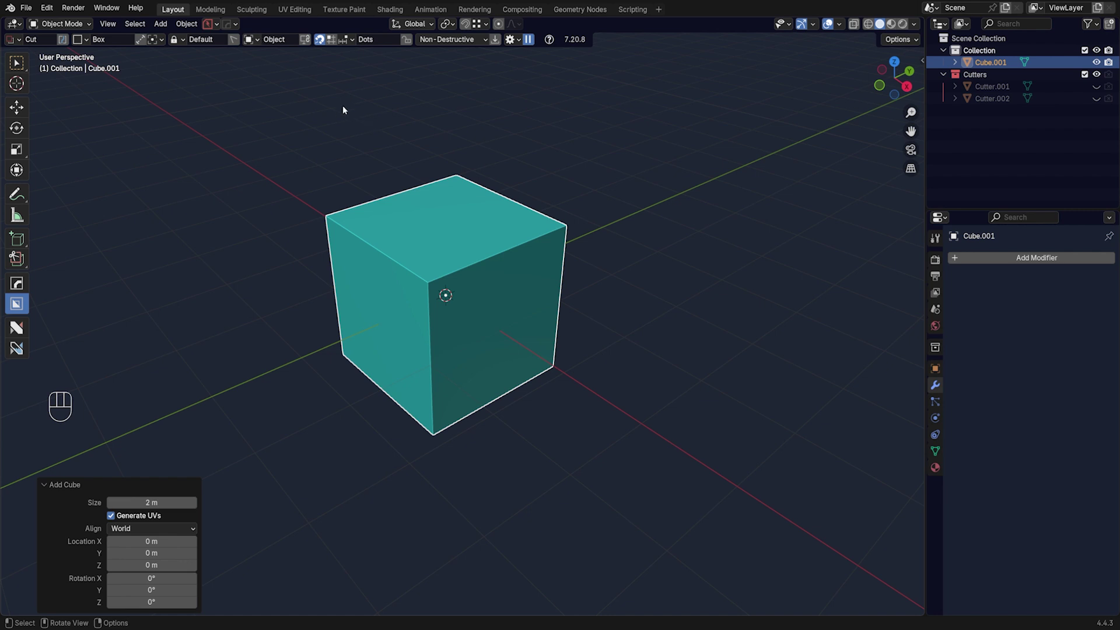
Step: Examine the BoxCutter collection and shape settings, and compare the HardOps menus in object and edit mode
click(516, 40)
click(510, 94)
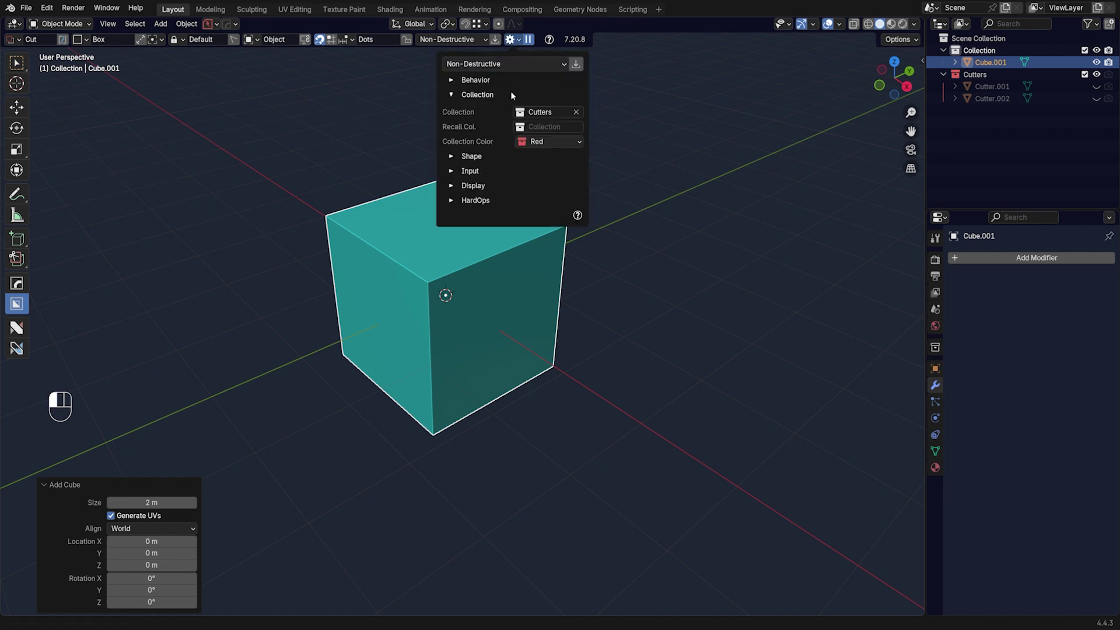
click(470, 156)
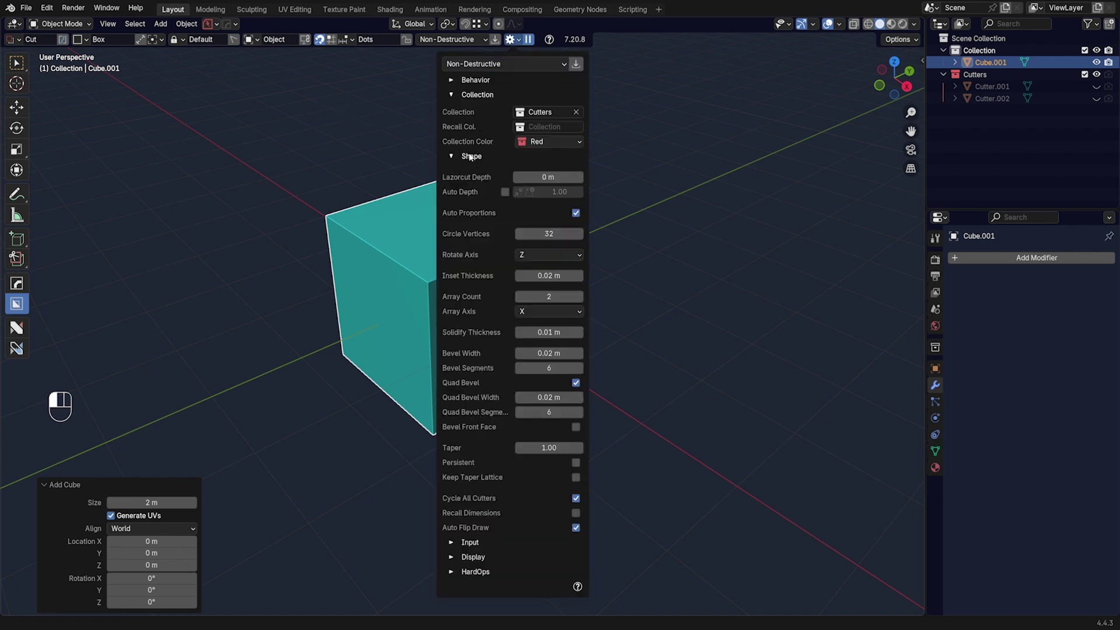
click(452, 542)
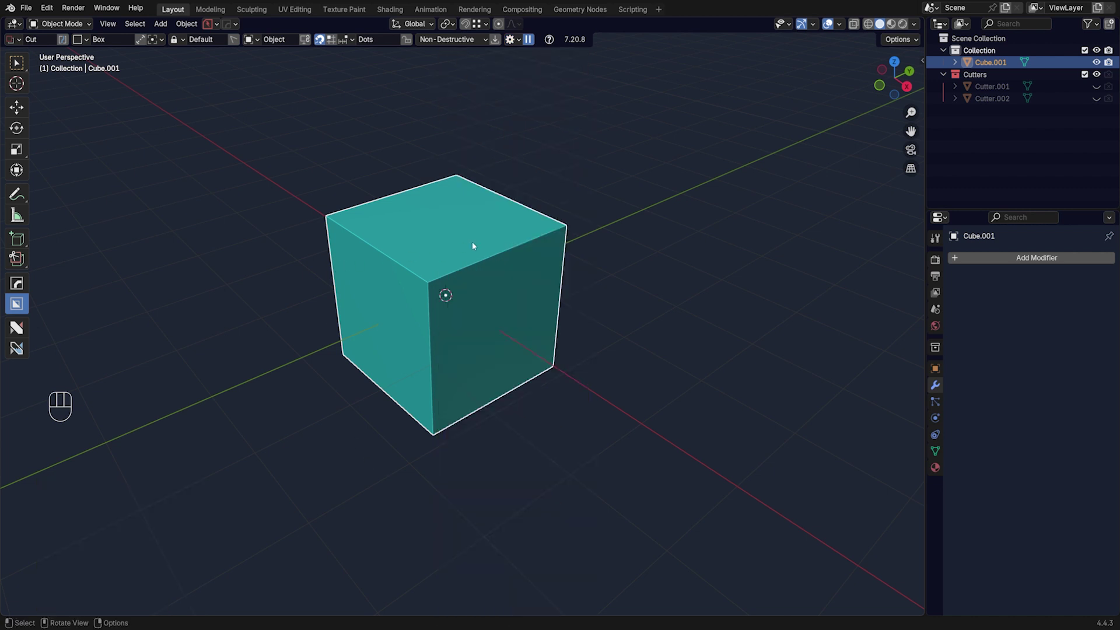
key(q)
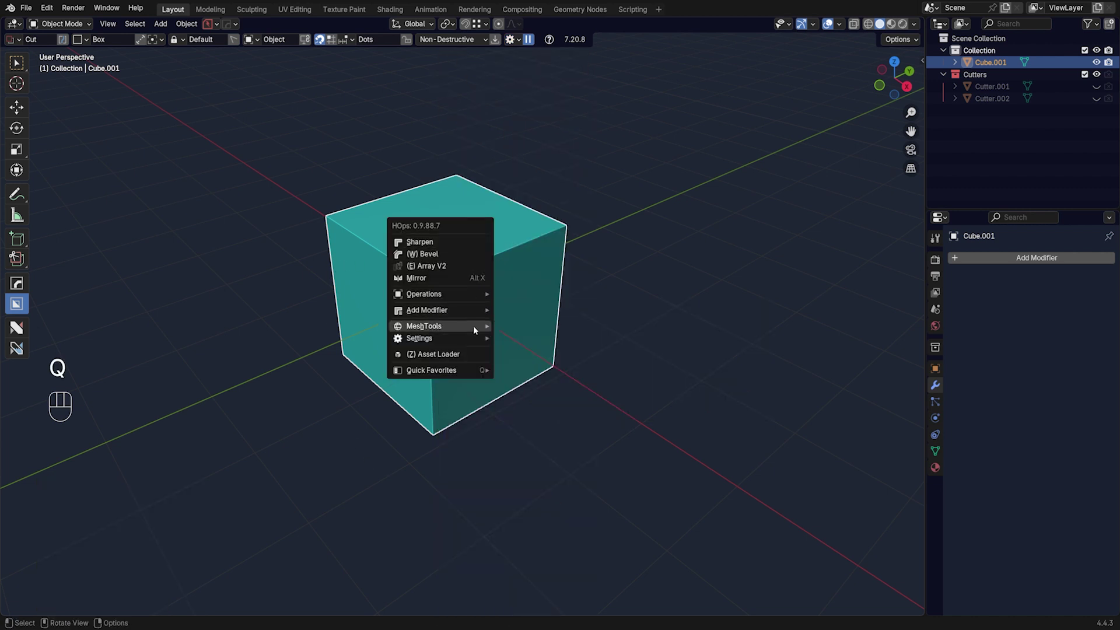
key(Tab)
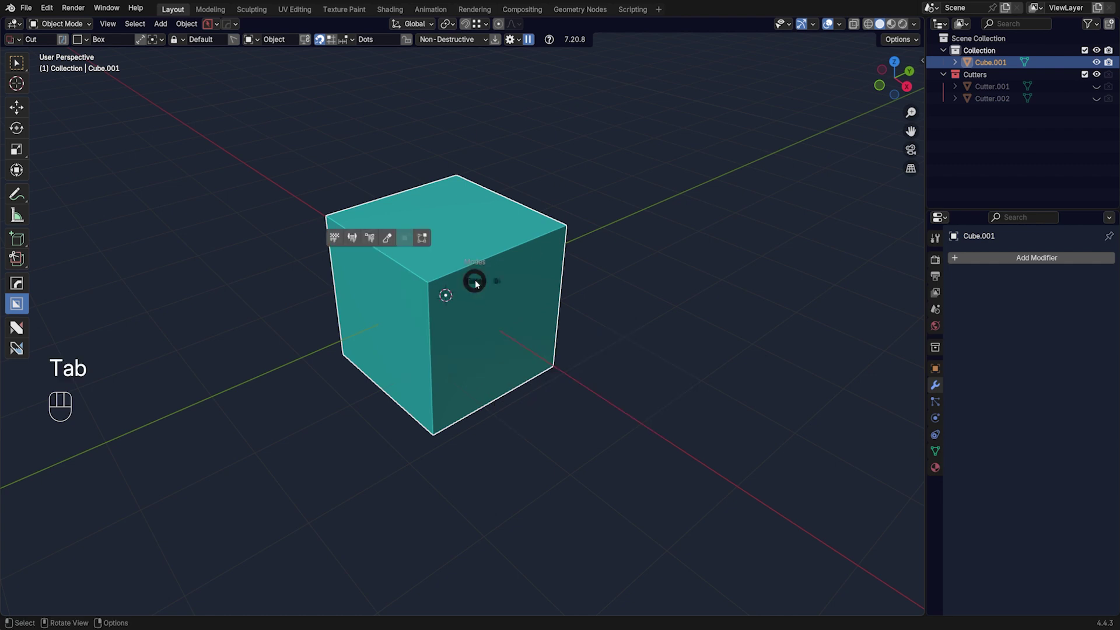
key(q)
mouse_move(533, 259)
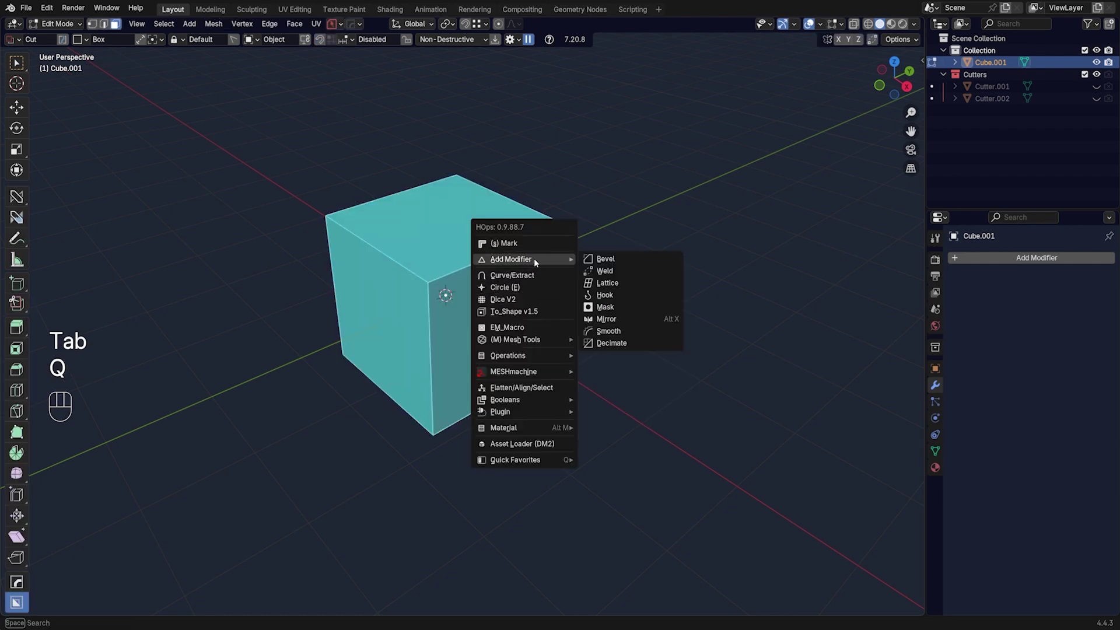
key(Tab)
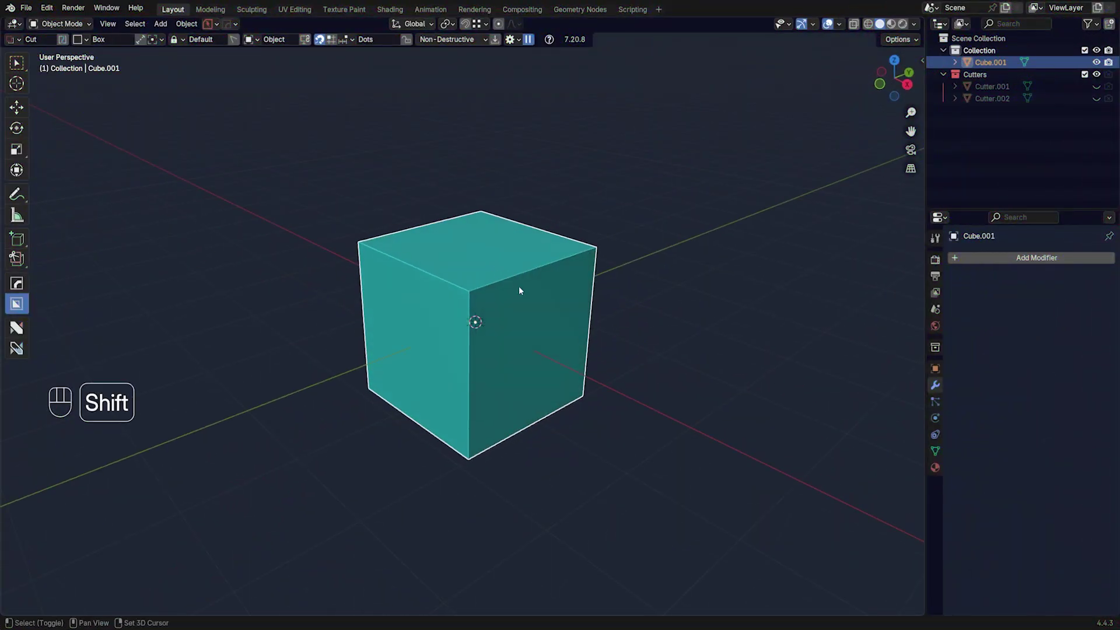
Step: Select the cube's upper face and the adjacent side face together in edit mode
middle_drag(519, 289, 509, 284)
key(Tab)
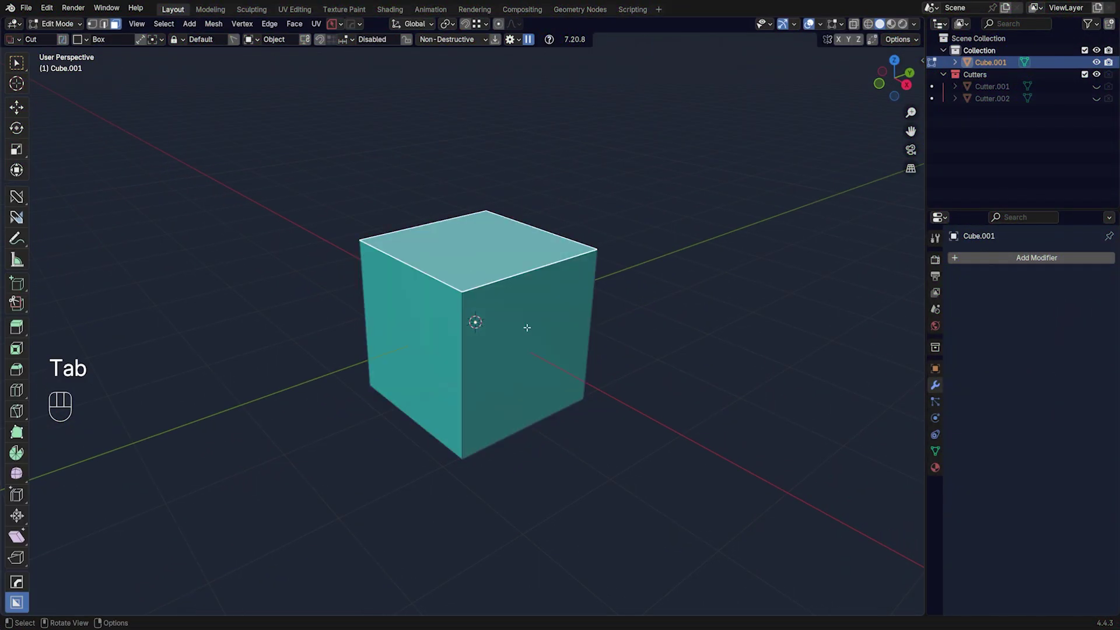
click(540, 337)
mouse_move(565, 328)
middle_down()
mouse_move(553, 335)
mouse_move(577, 339)
mouse_move(554, 321)
middle_up()
scroll(577, 338, up, 1)
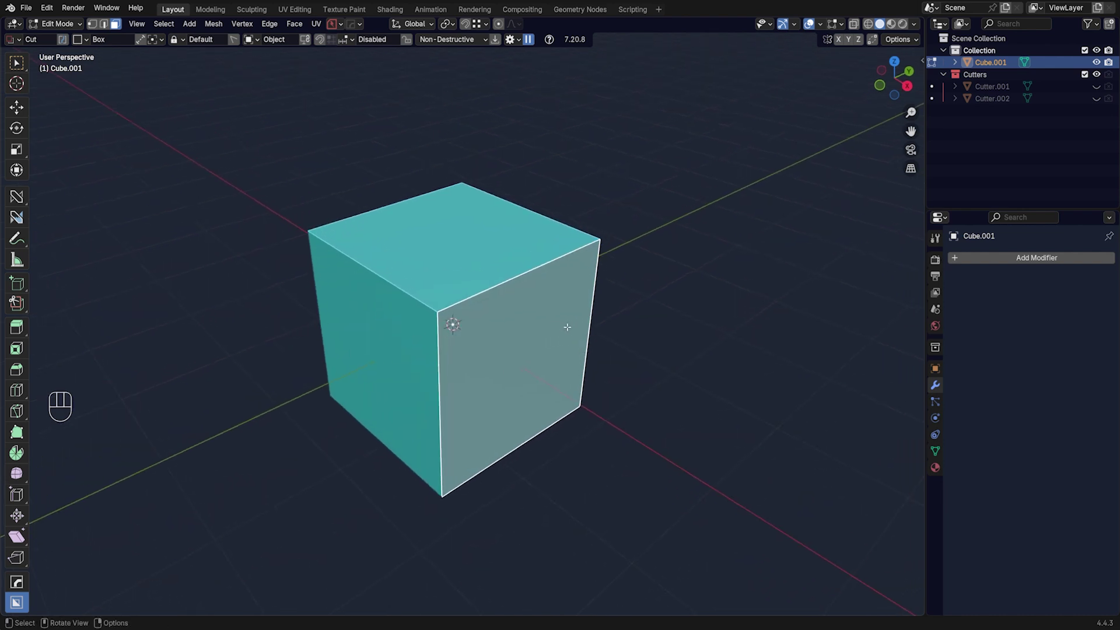
key(Tab)
click(536, 234)
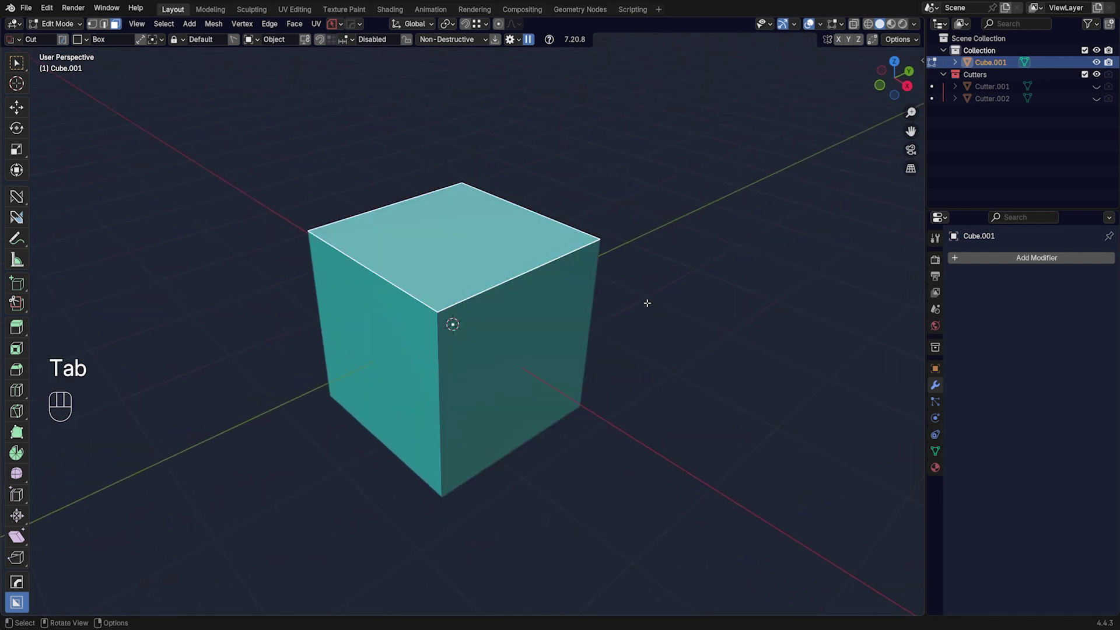
shift+middle_drag(532, 309, 537, 329)
middle_drag(554, 328, 557, 338)
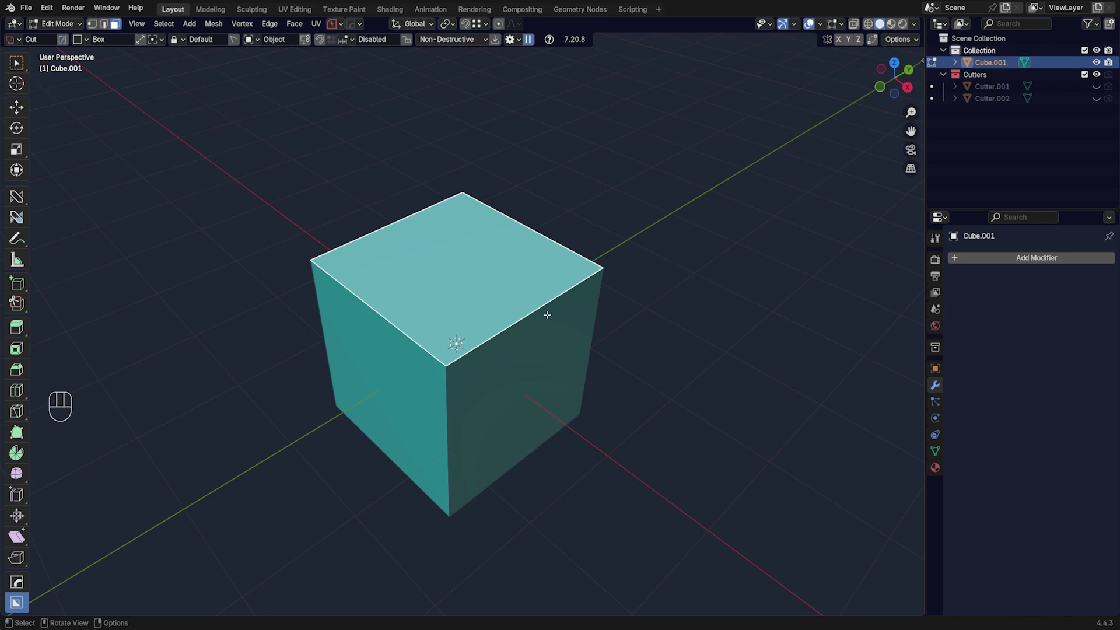
click(549, 357)
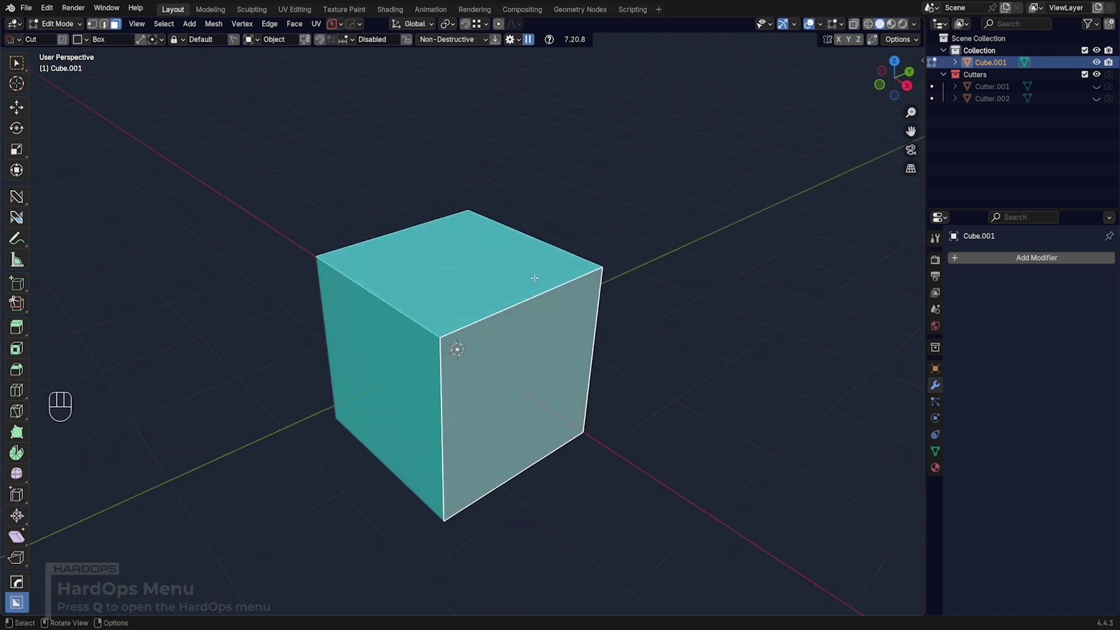
Step: Run HardOps Selection to Boolean on the two selected faces, show its shortcut help and inset the faces freehand
key(q)
mouse_move(524, 376)
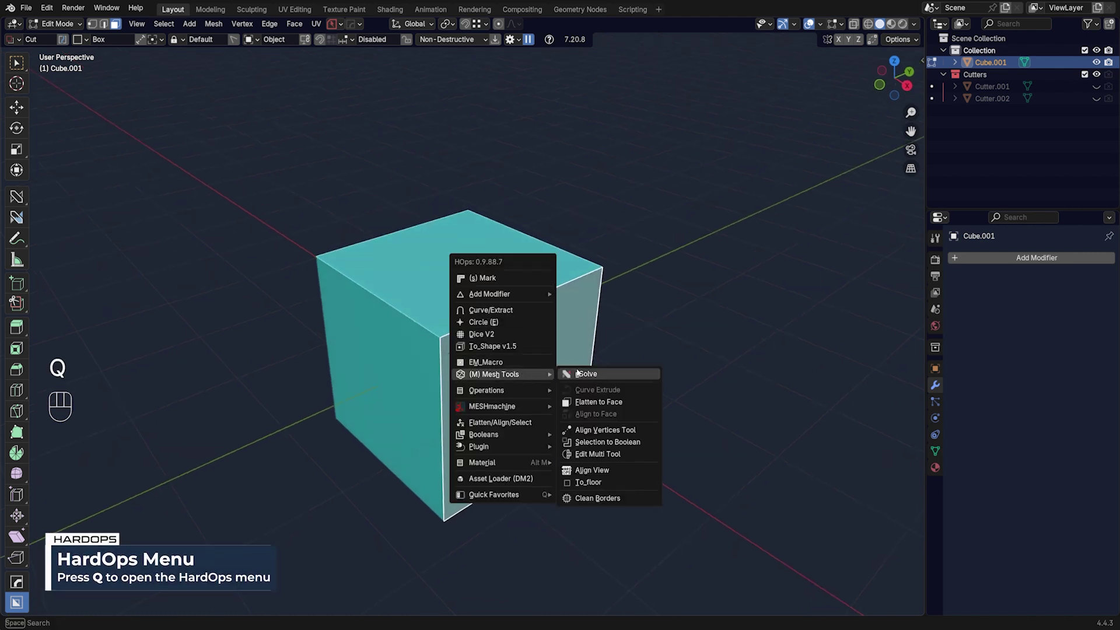
click(607, 442)
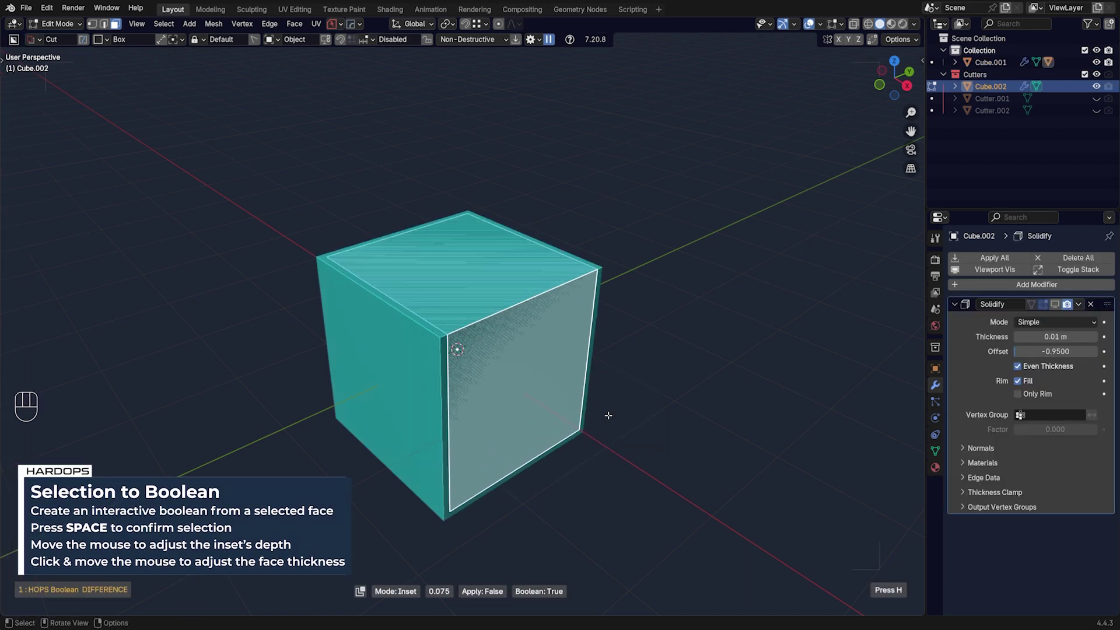
key(h)
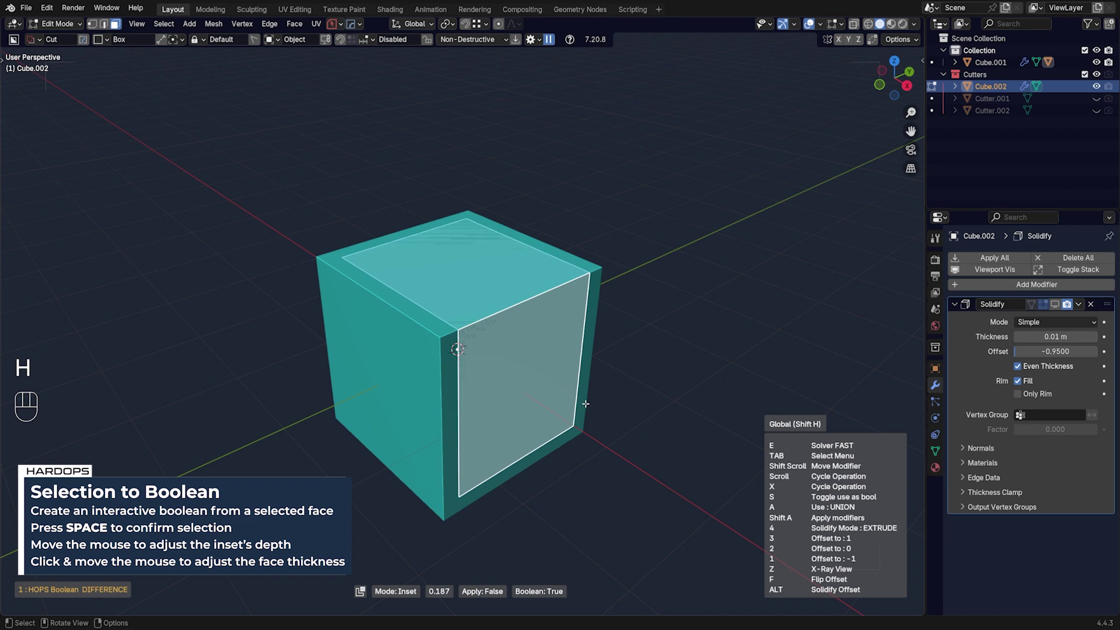
click(583, 401)
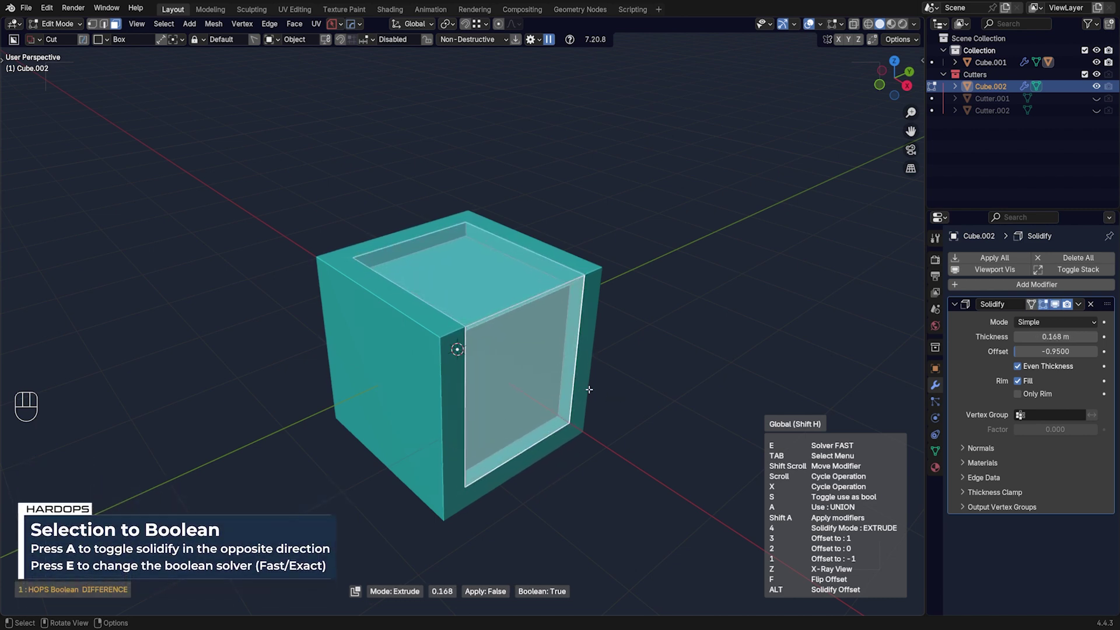
Step: Switch the face boolean to Union, extrude it outward to a thickness of about -0.212 m, and return to object mode
key(a)
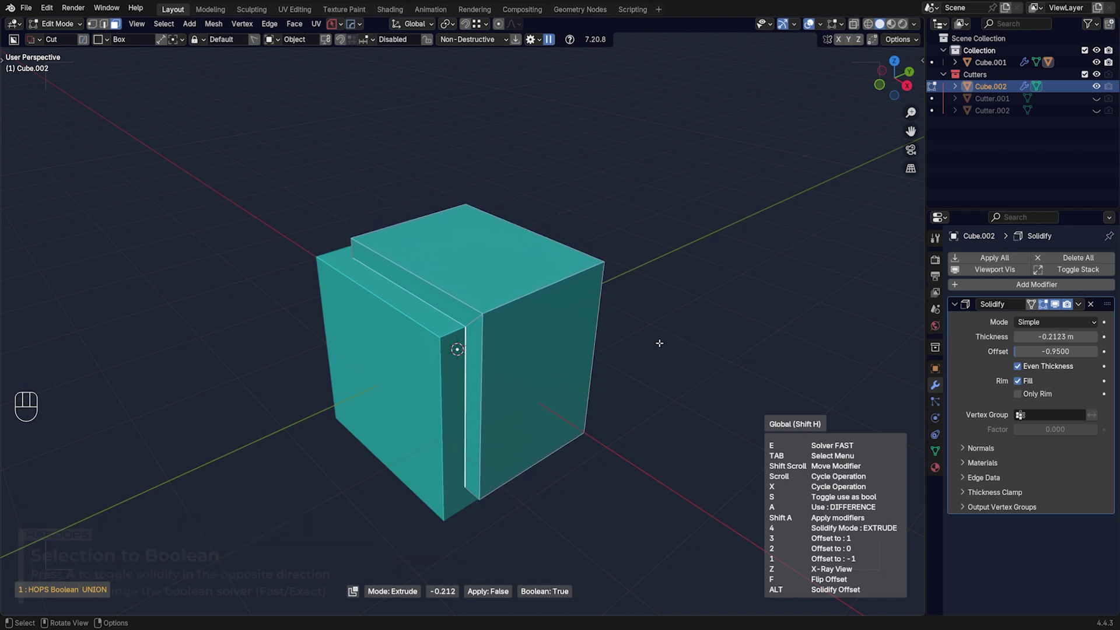
click(658, 342)
key(Tab)
middle_drag(514, 291, 558, 292)
key(Tab)
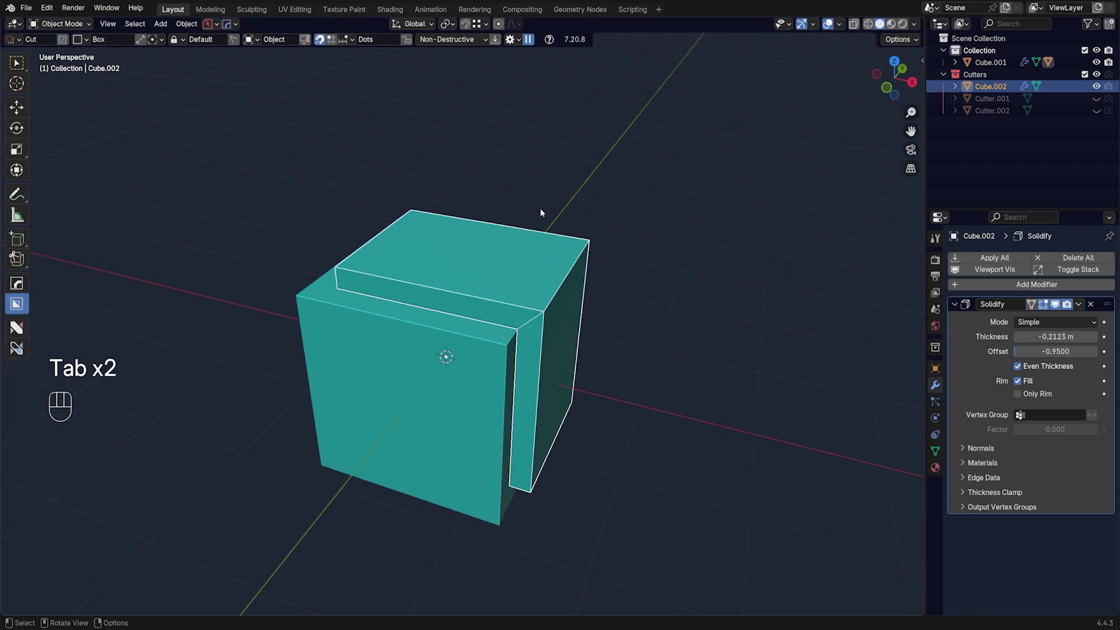
Step: Hide the Cutters collection and select the cube with the union boolean
scroll(485, 375, up, 2)
middle_drag(485, 375, 530, 297)
key(shift+2)
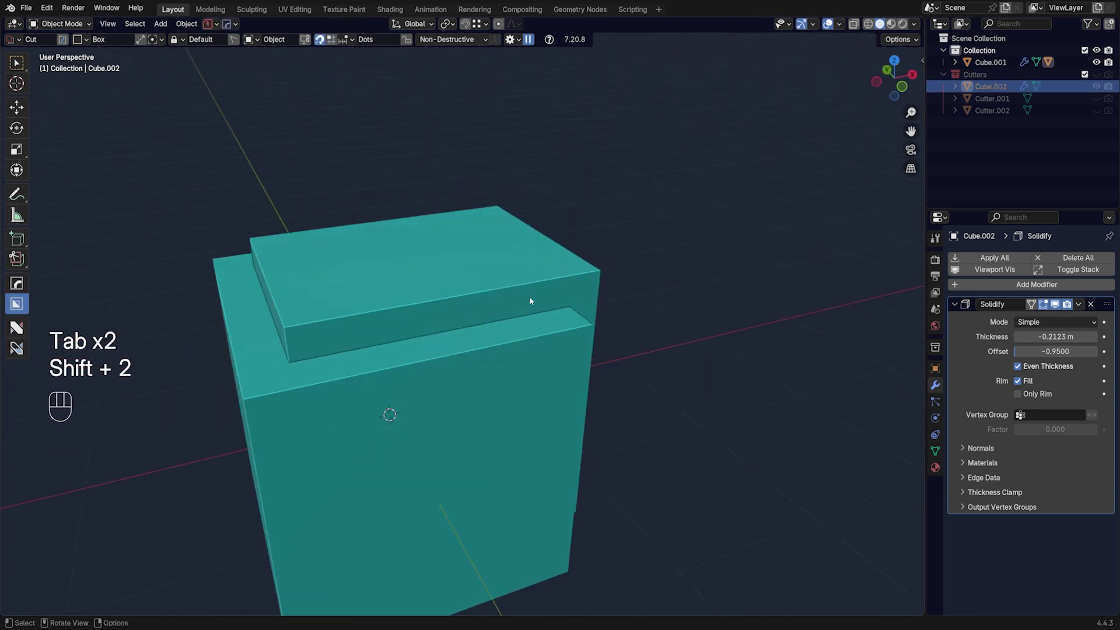
click(530, 296)
Step: Add a HardOps bevel with 3 segments, width about 0.026 and a 30° angle limit, using profile 0.5 and 30° autosmooth
key(q)
click(503, 320)
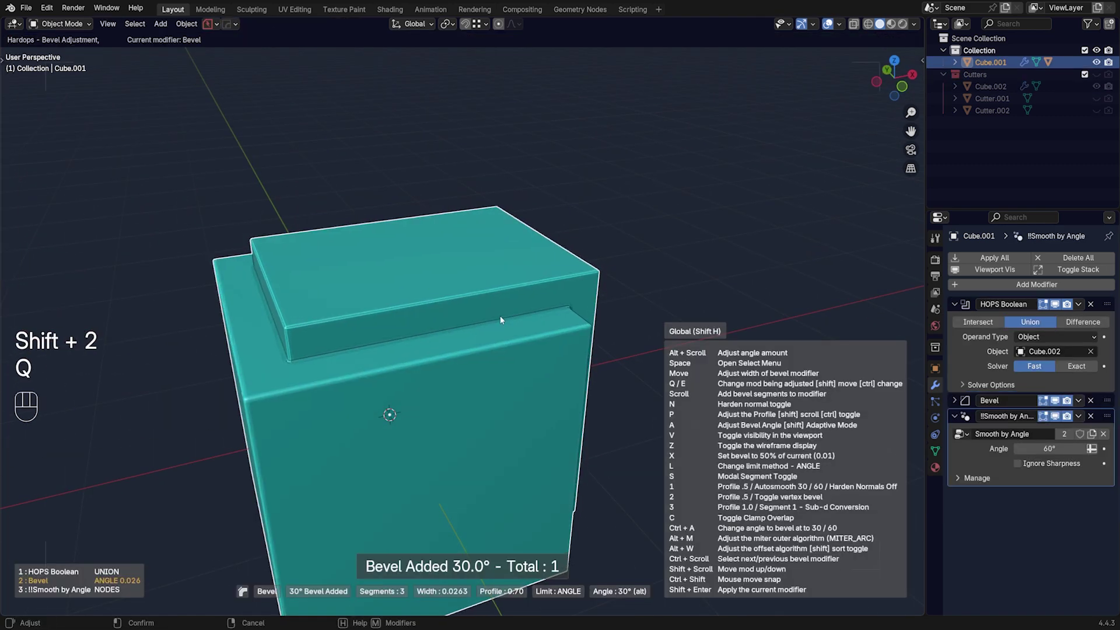
key(1)
click(502, 318)
Step: Shade the cube smooth and apply HardOps Ssharp at 30° sharpness, with a Weighted Normal modifier that keeps sharp edges
right_click(502, 318)
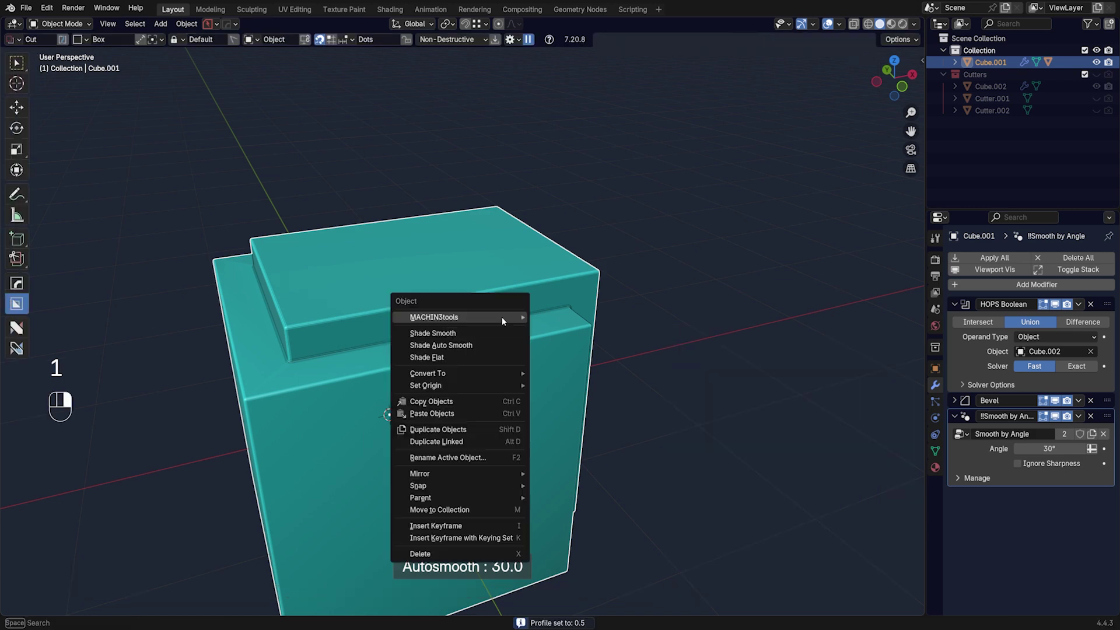
click(492, 329)
scroll(492, 329, down, 4)
middle_drag(533, 349, 452, 340)
key(q)
click(442, 340)
scroll(443, 339, up, 3)
mouse_move(486, 340)
shift+middle_down()
mouse_move(569, 281)
mouse_move(489, 338)
shift+middle_up()
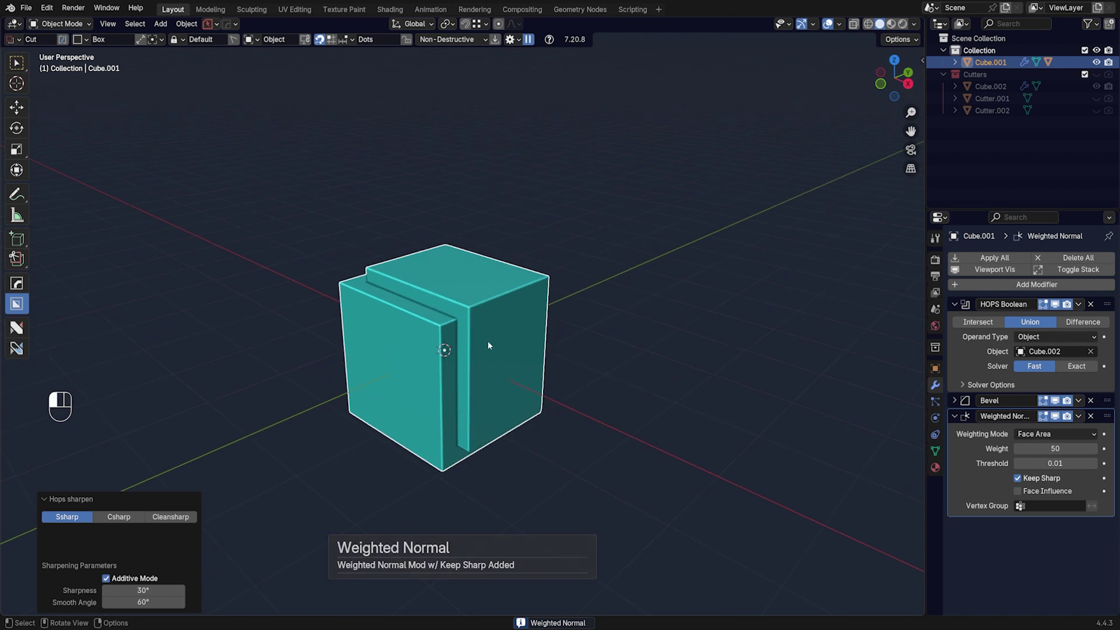
Step: Delete the beveled cube from the scene
key(x)
click(488, 341)
key(shift+a)
mouse_move(502, 342)
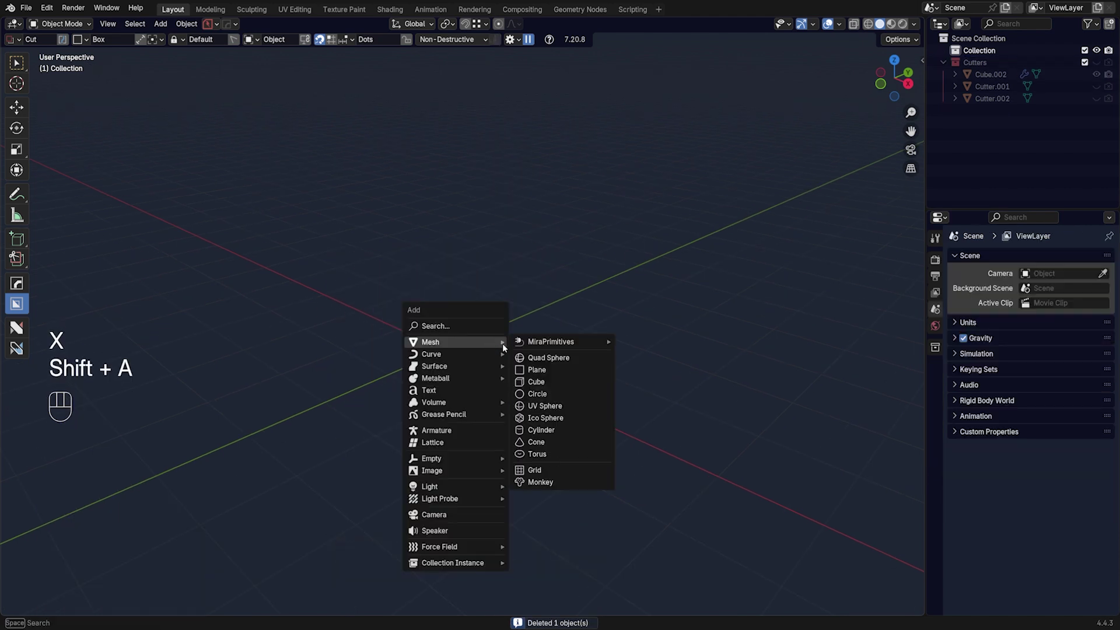
click(540, 396)
key(x)
click(512, 384)
Step: Add a fresh 2 m cube at the world origin
key(shift+a)
mouse_move(506, 366)
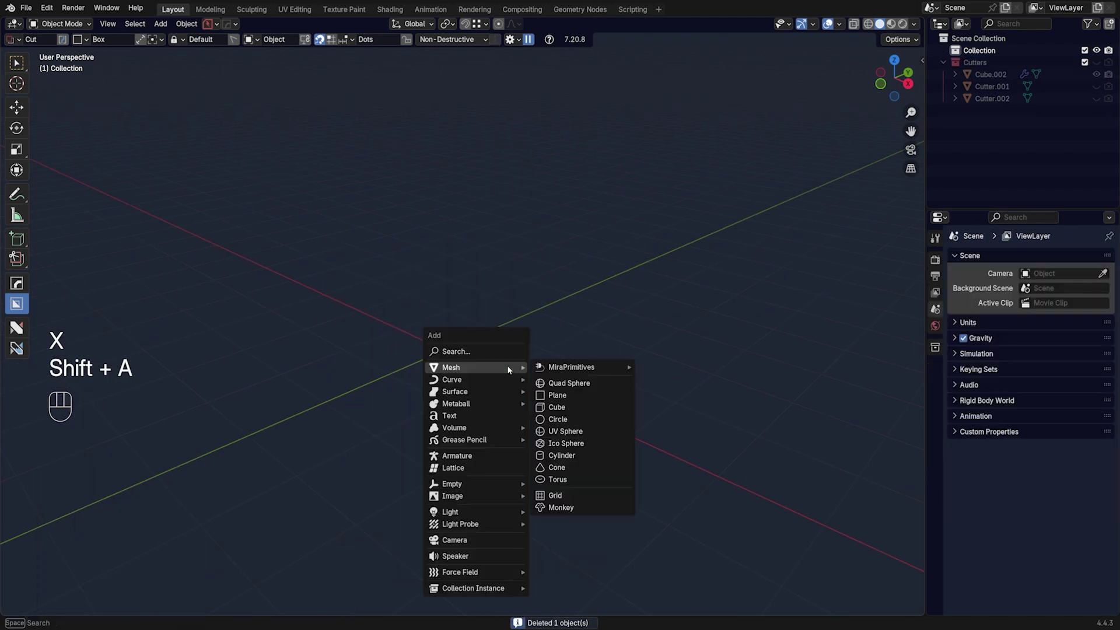
click(553, 407)
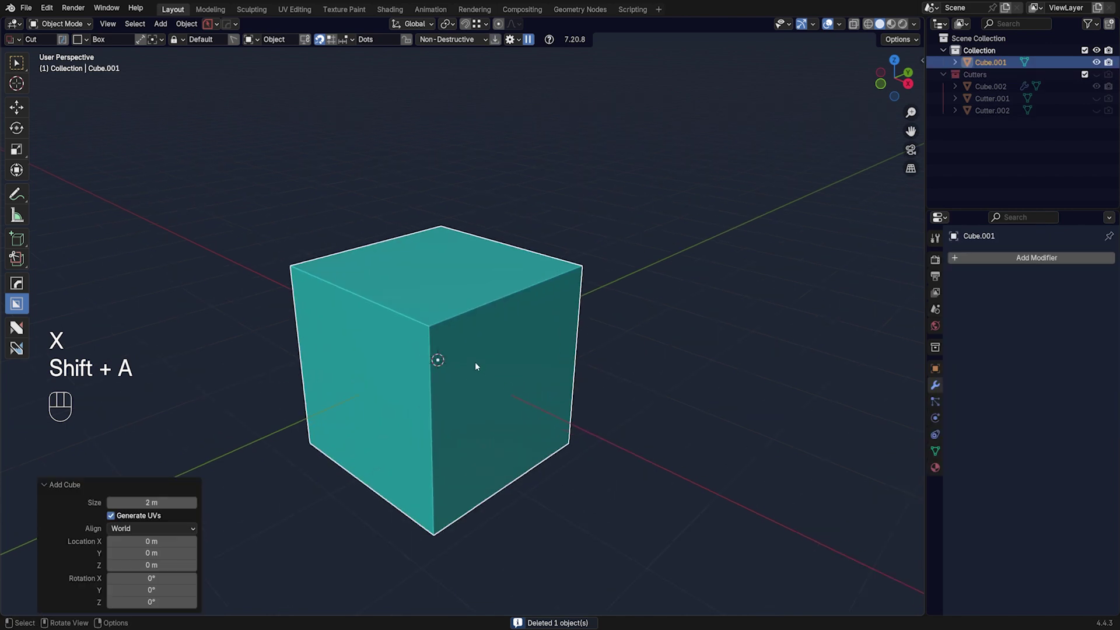
Step: Cut a box notch about 2.11 by 1.18 m and about 1.64 m deep from the cube's upper face out through one side
middle_drag(500, 353, 475, 335)
key(Tab)
key(Tab)
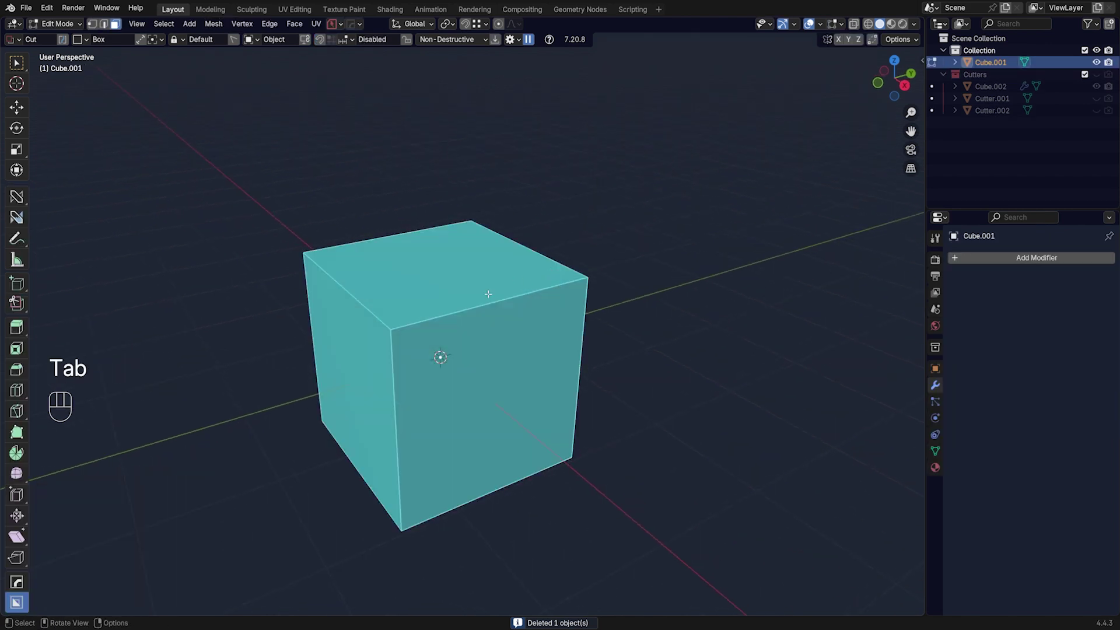
drag(490, 257, 508, 373)
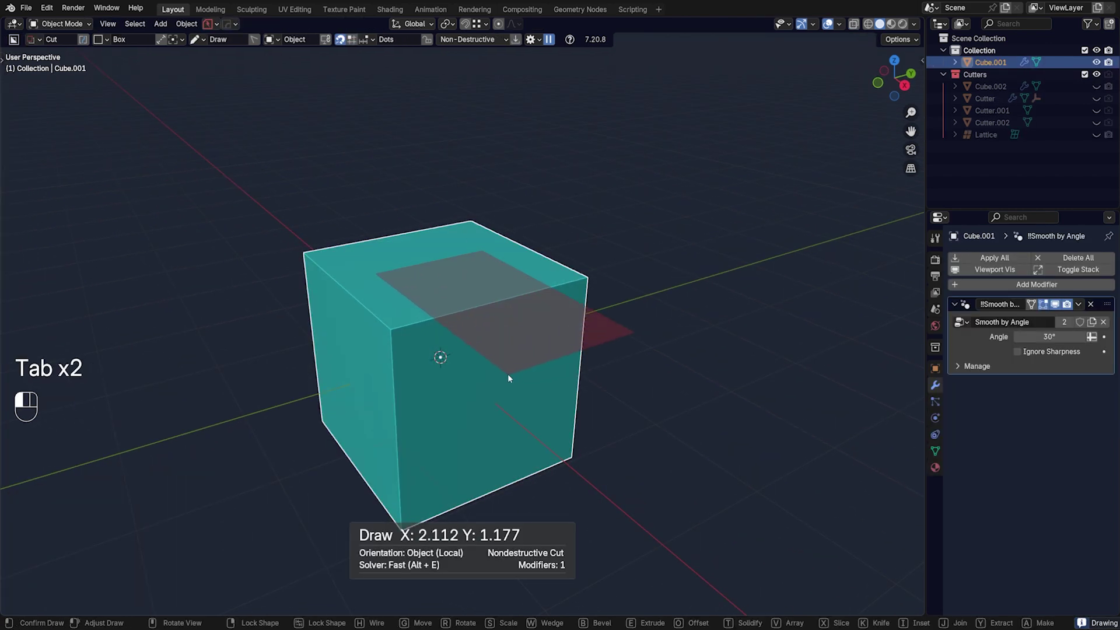
click(489, 523)
middle_drag(507, 370, 510, 374)
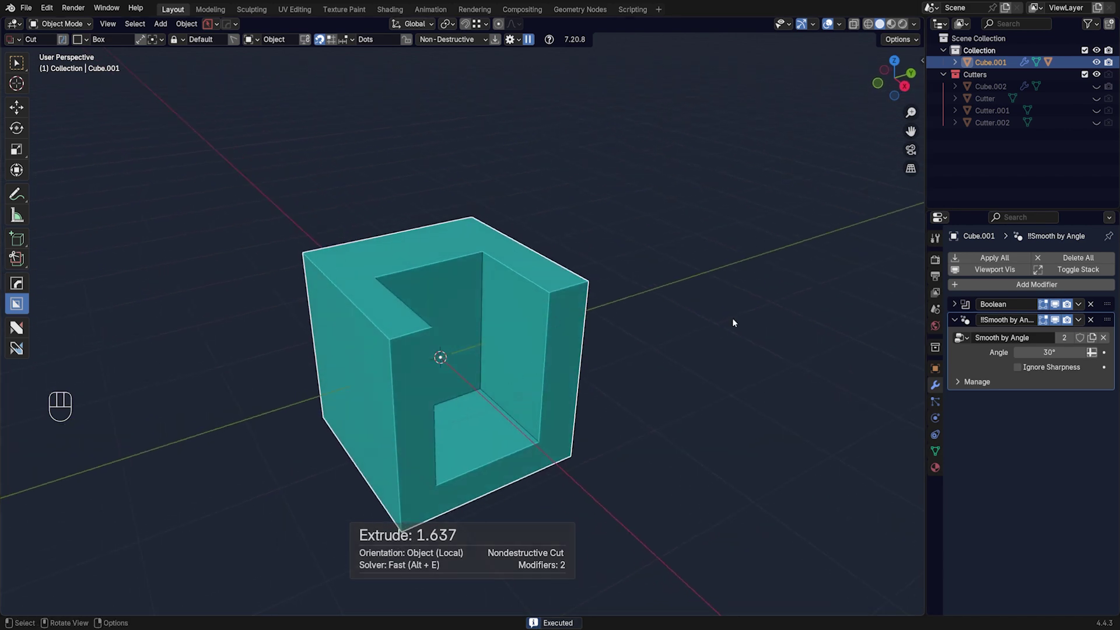
Step: Enter edit mode on the notched cube and clear the face selection
key(Tab)
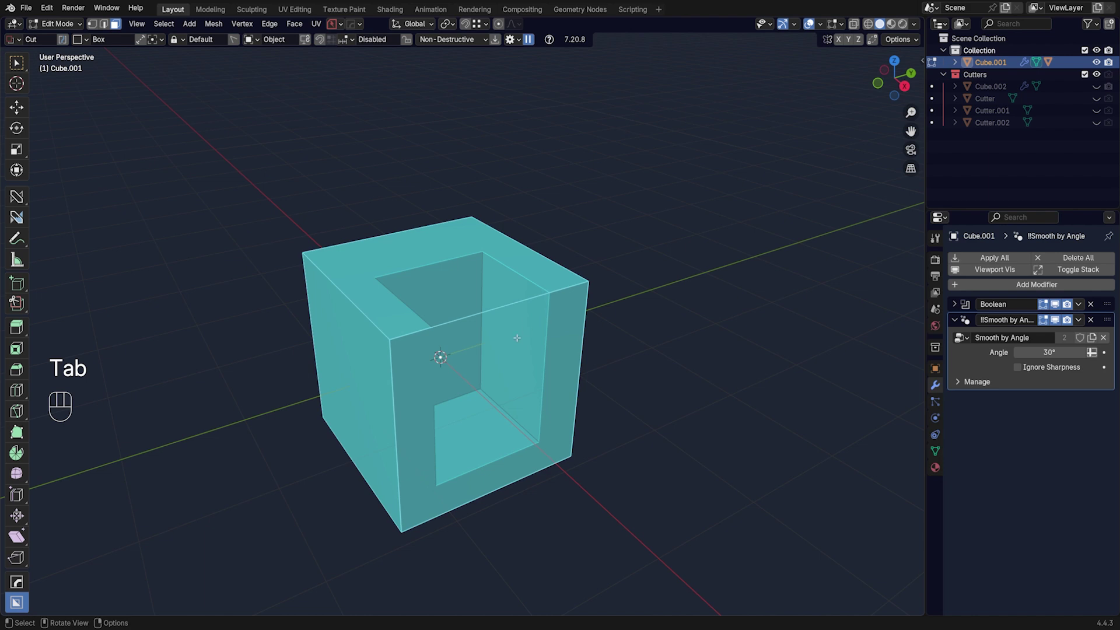
key(Tab)
scroll(510, 338, up, 2)
scroll(529, 337, down, 1)
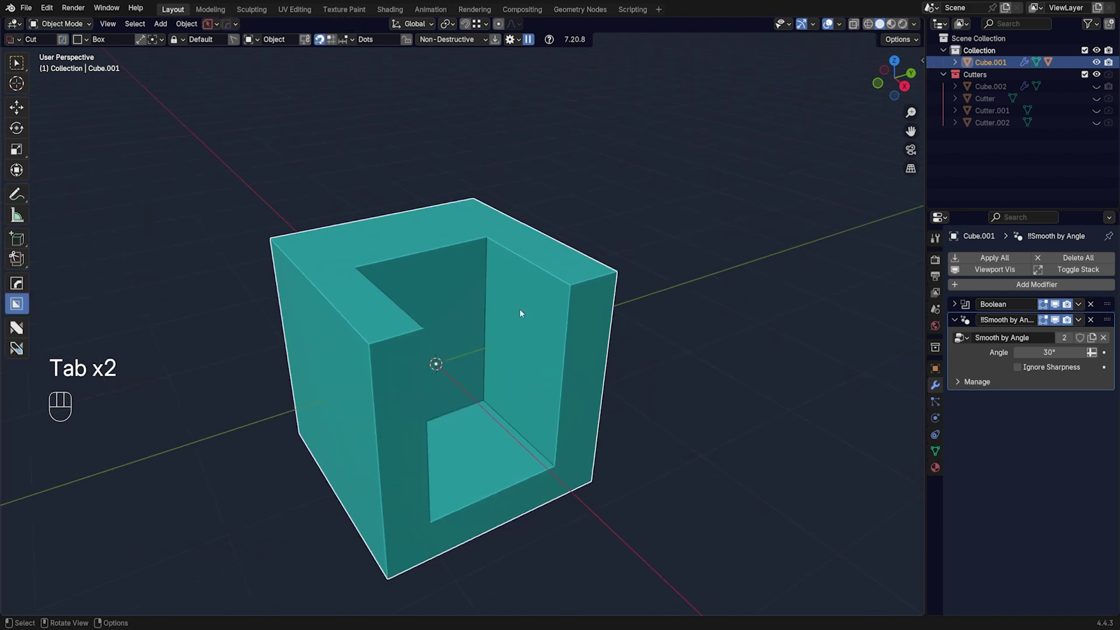
key(Tab)
click(452, 327)
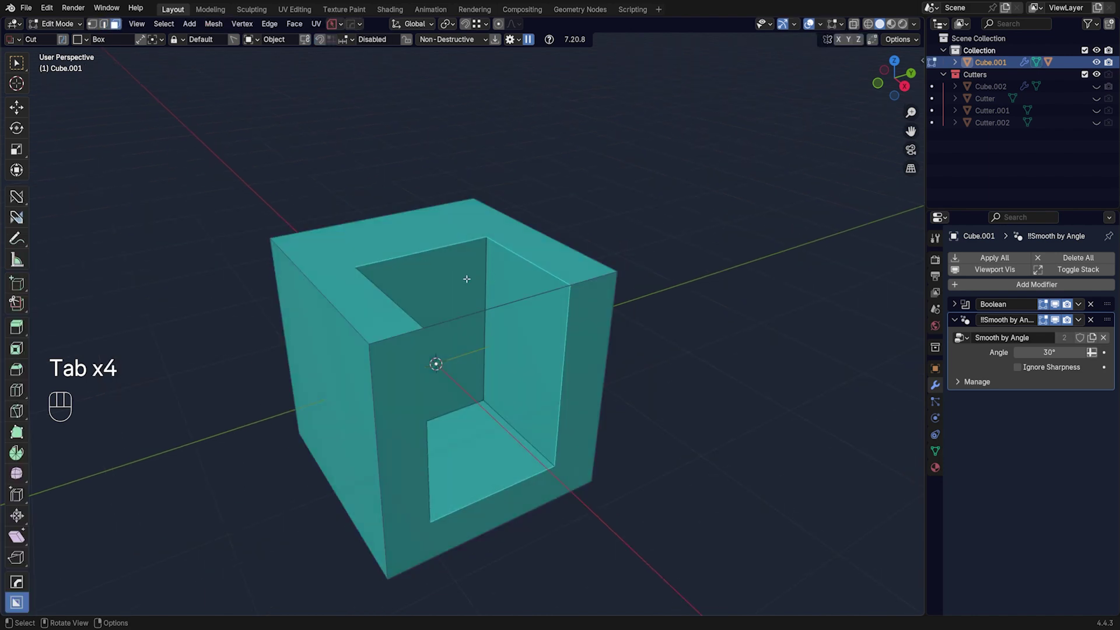
Step: Bring up the notched cube's boolean cutter with Ever Scroll, try moving it, and hide the cutters again
key(Tab)
key(q)
click(502, 320)
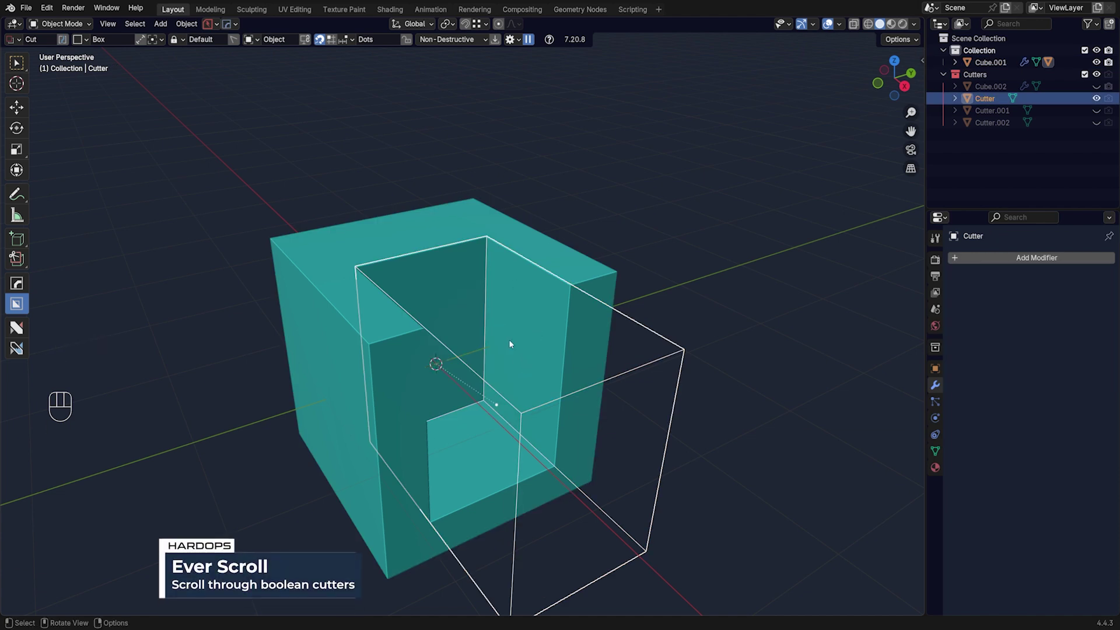
key(g)
right_click(585, 354)
shift+middle_drag(584, 351, 565, 267)
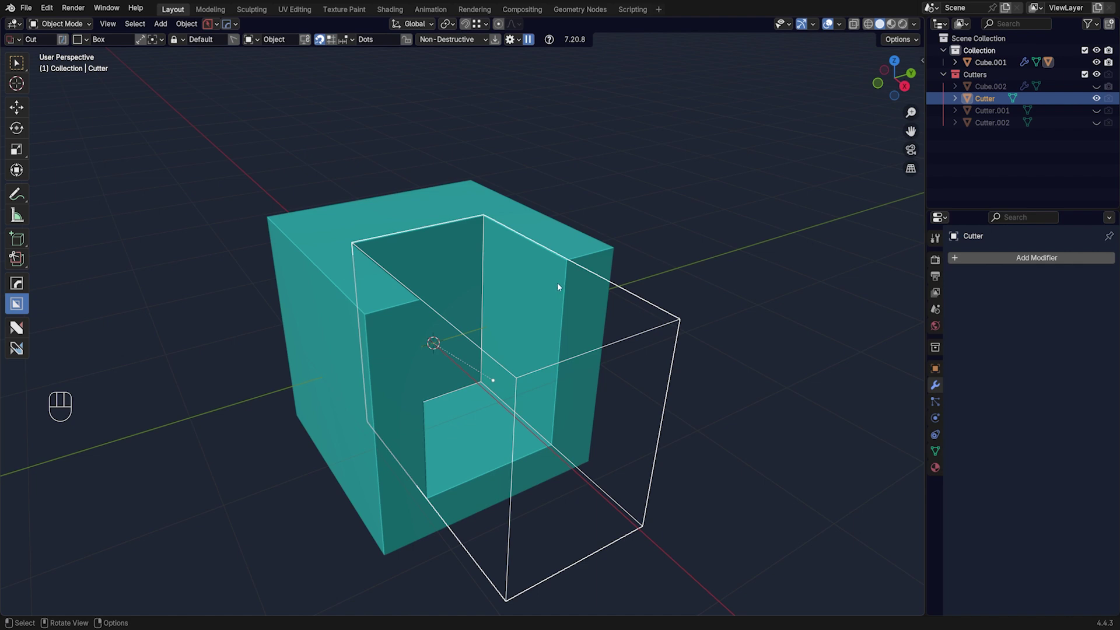
key(shift+2)
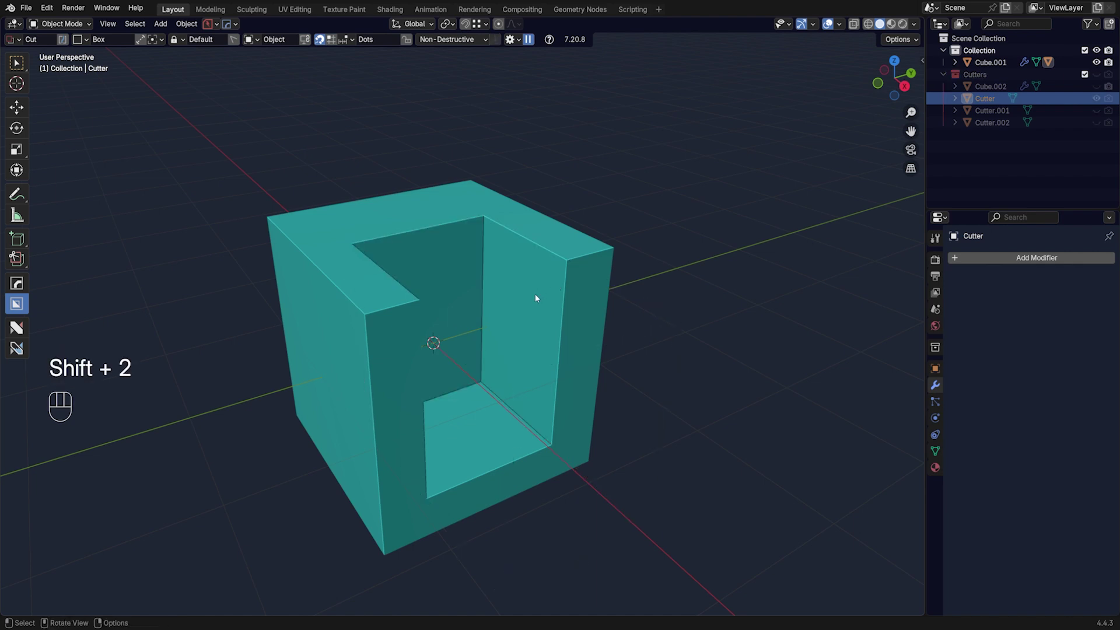
Step: Start over with a fresh cube and cut a box notch about 1.42 m deep from its upper face out through one side
click(527, 297)
middle_drag(526, 296, 477, 335)
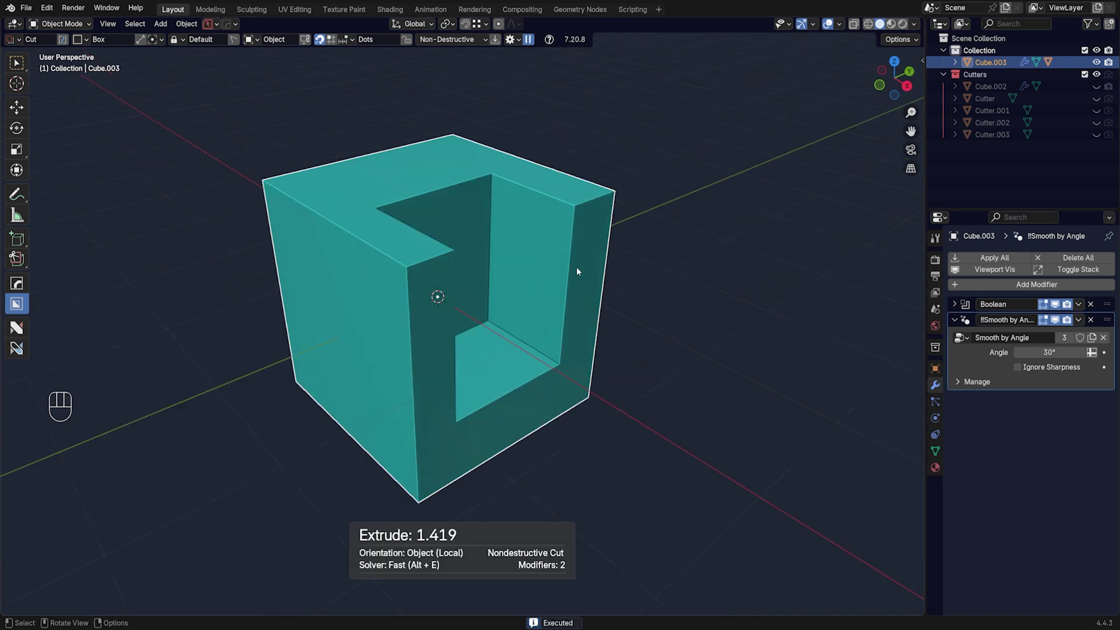
drag(576, 267, 555, 253)
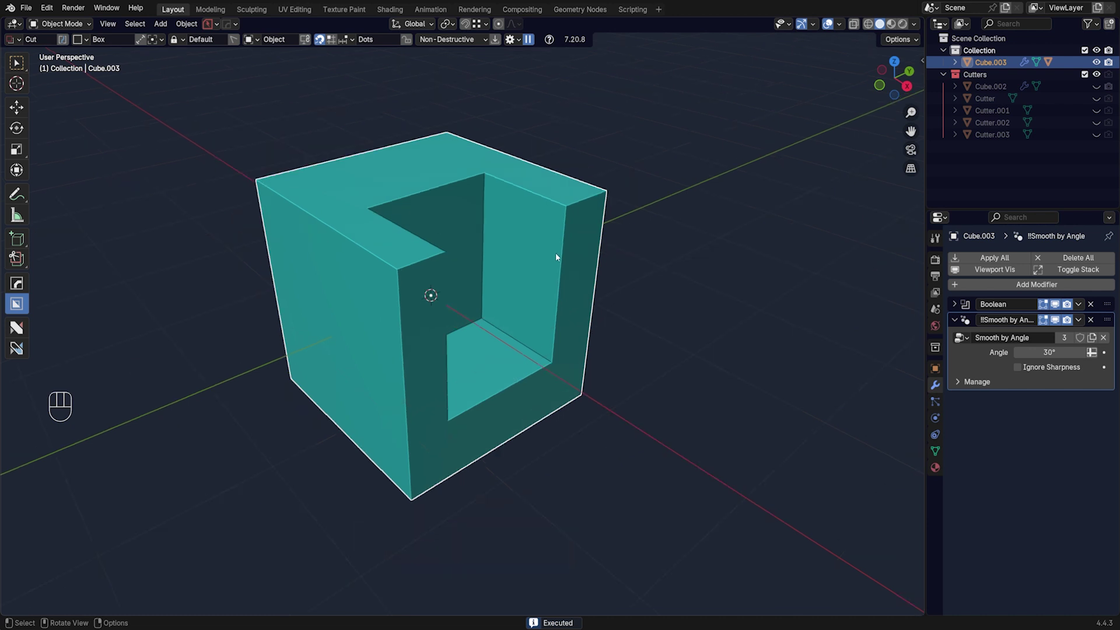
Step: Run Face Extract on the notched cube and pick the notch's three vertical inner walls in Boolean mode
key(q)
mouse_move(555, 253)
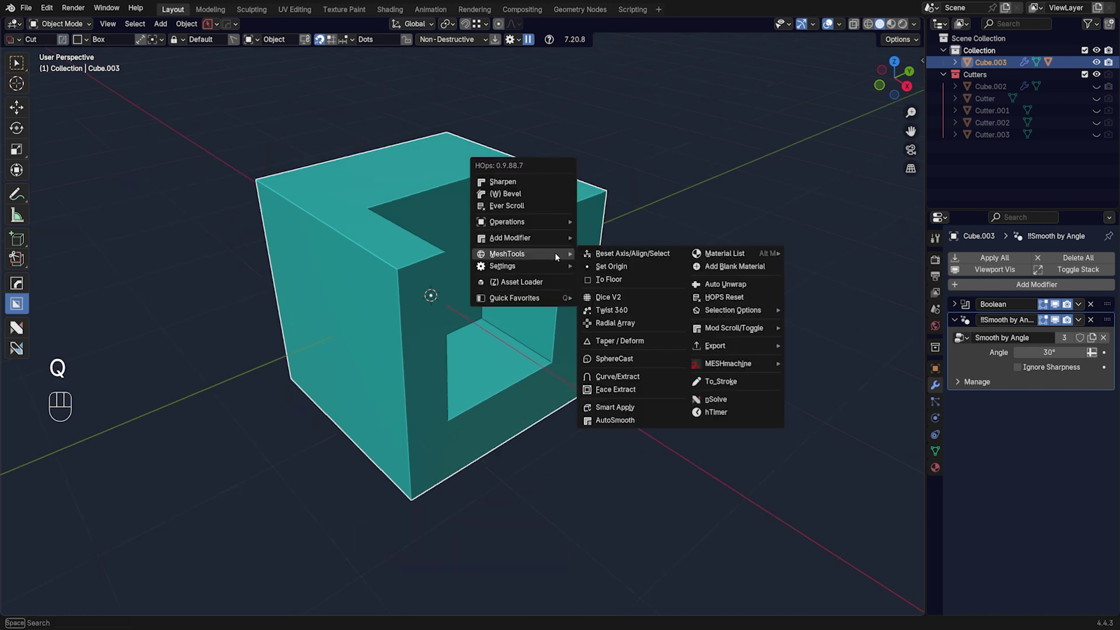
click(617, 389)
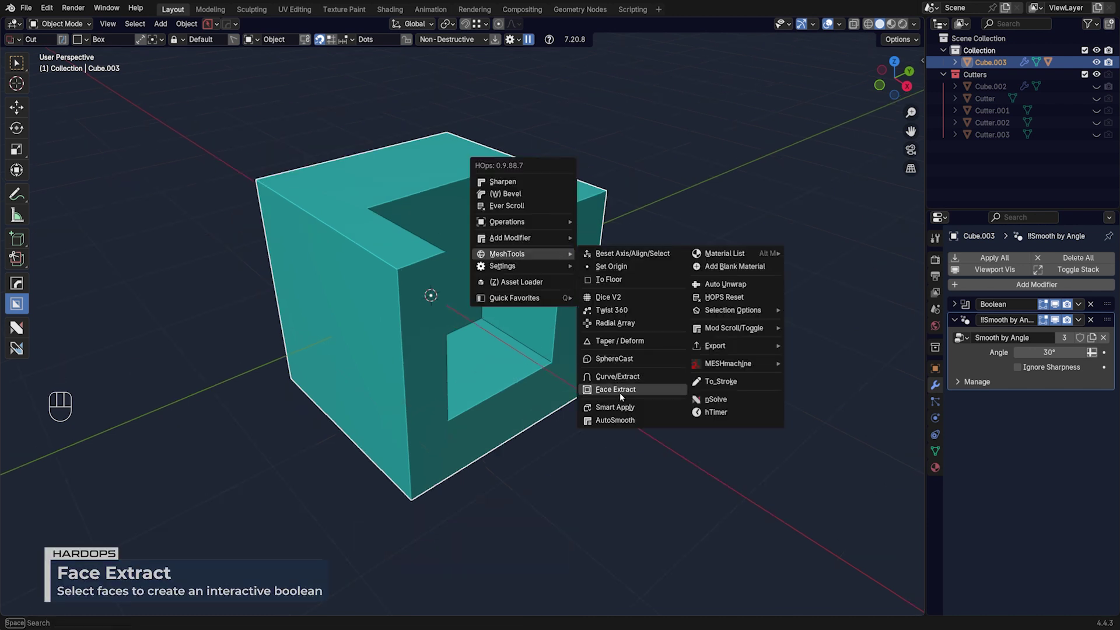
click(511, 261)
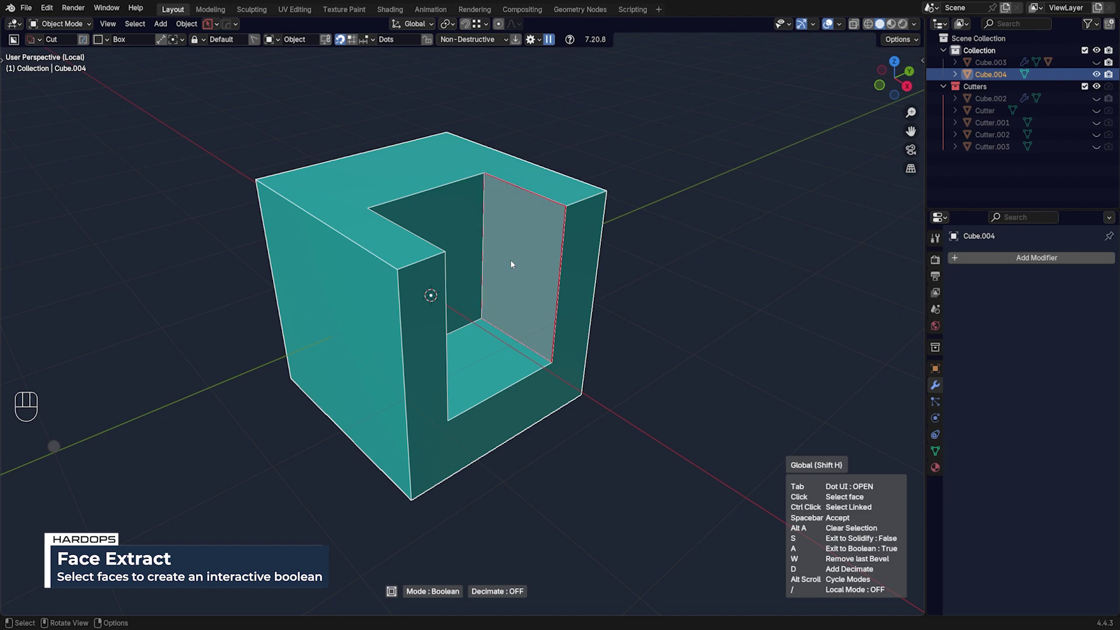
shift+click(449, 230)
scroll(449, 230, down, 1)
middle_drag(449, 230, 352, 260)
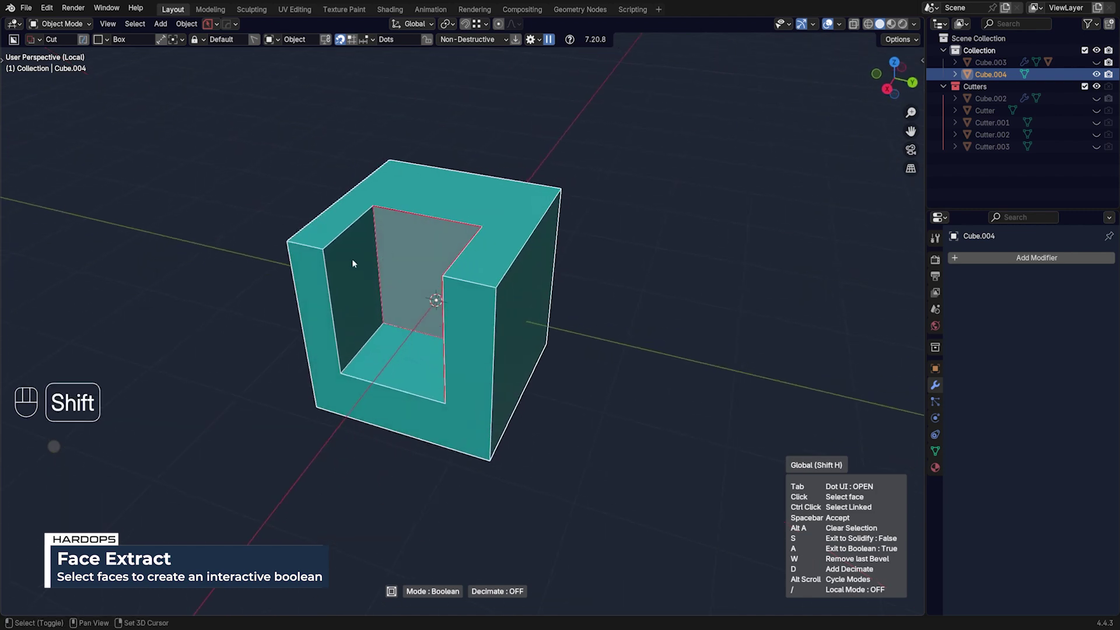
shift+click(352, 260)
middle_drag(379, 307, 532, 293)
scroll(495, 300, up, 2)
key(h)
key(h)
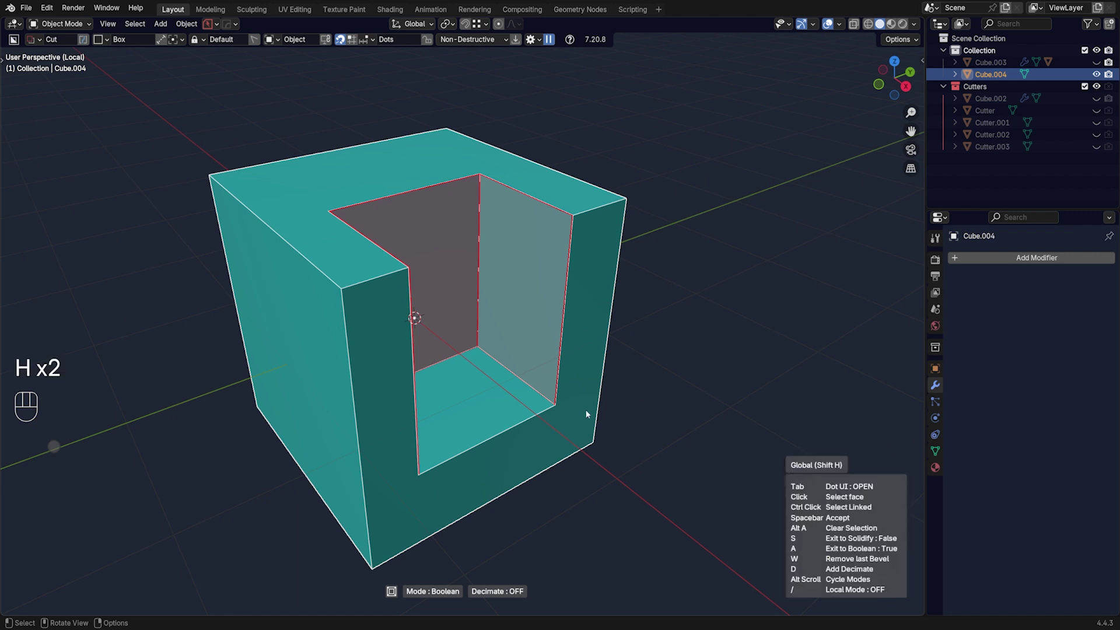
Step: Accept the wall selection, inset it, switch the boolean to Union and extrude the panel about 0.21 m into the notch
shift+middle_drag(585, 410, 583, 326)
shift+middle_drag(677, 404, 640, 379)
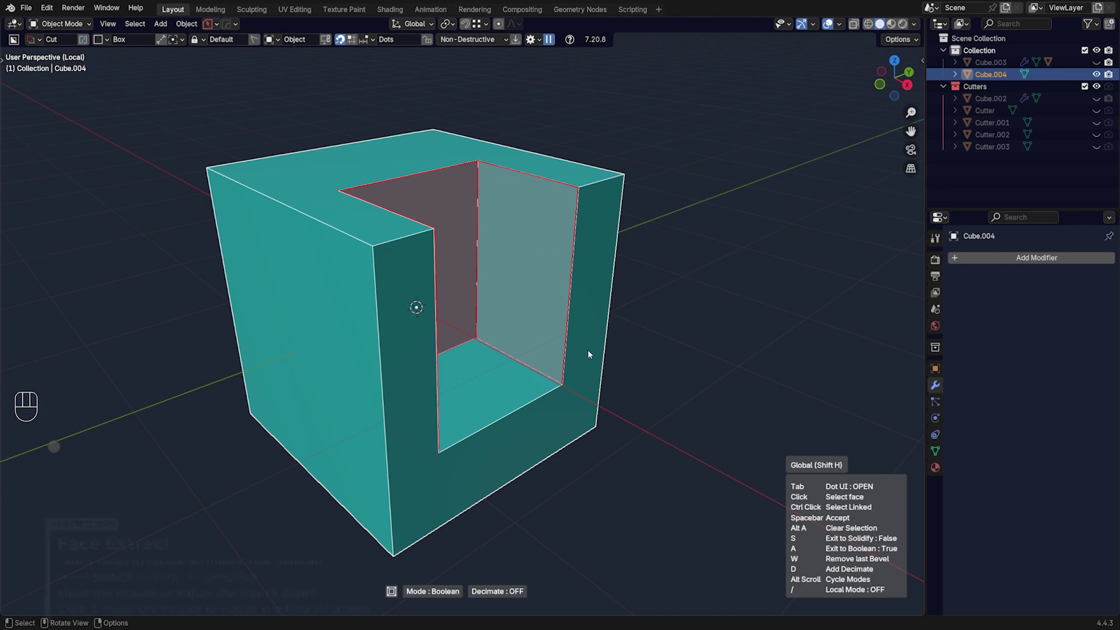
key(space)
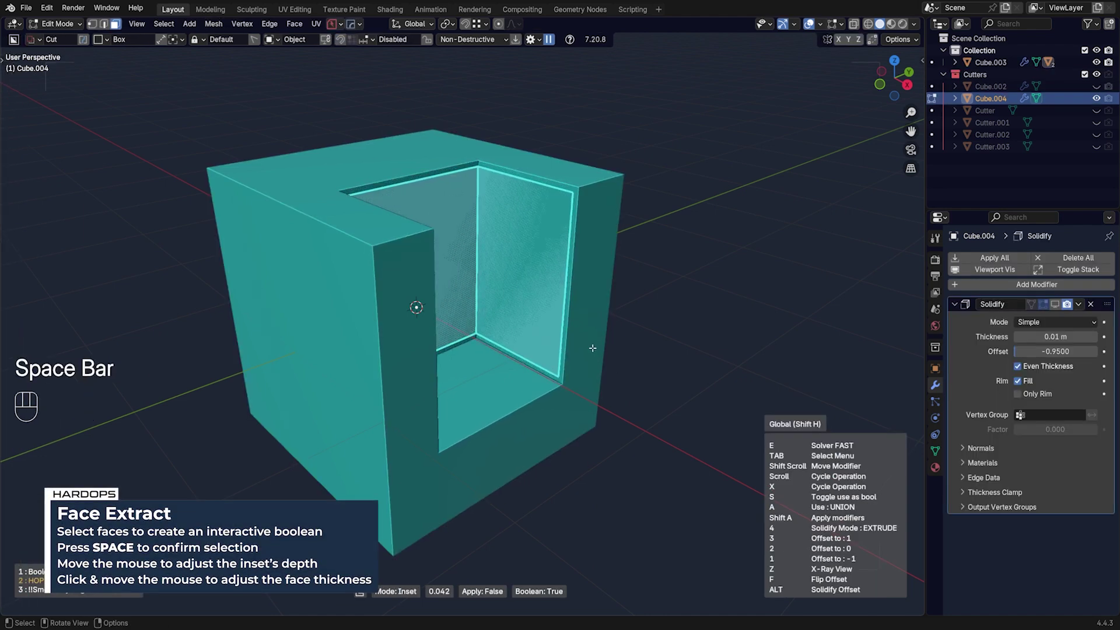
click(558, 331)
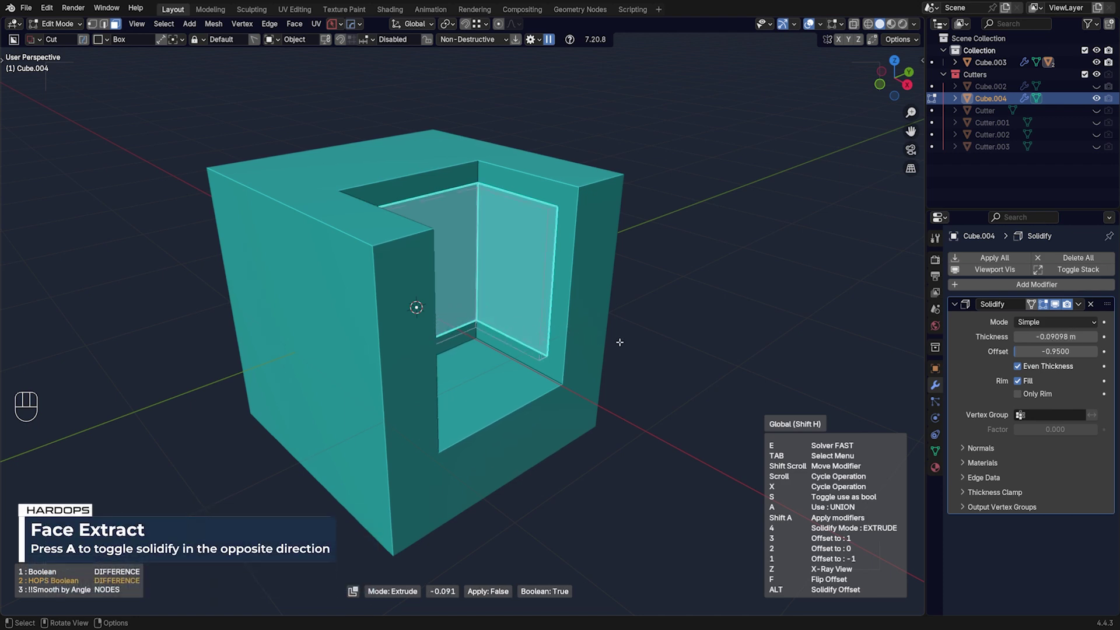
key(a)
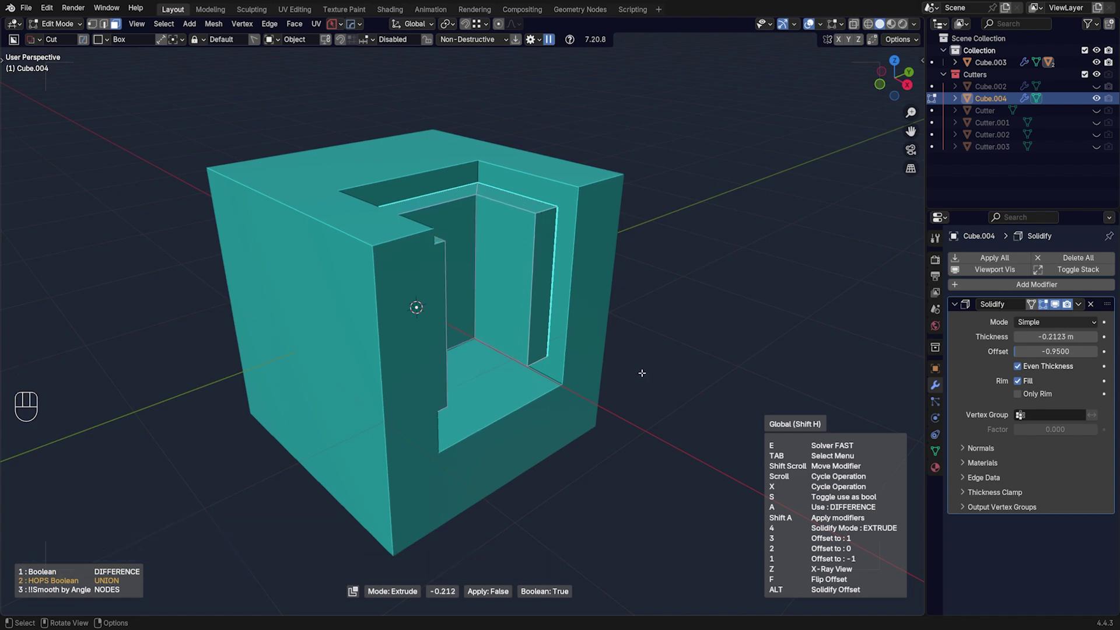
click(618, 365)
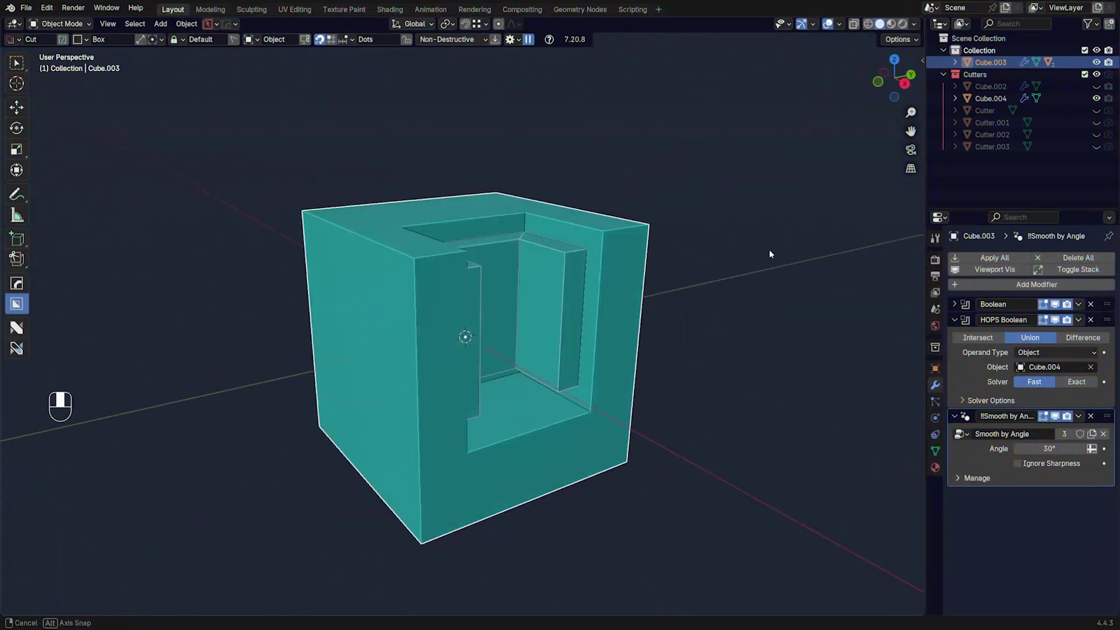
Step: Cut a second box notch about 1.83 m deep from the upper face out through the opposite side of the cube
middle_drag(768, 250, 536, 266)
drag(542, 257, 534, 428)
click(550, 537)
middle_drag(550, 537, 533, 342)
Step: Bring up the second notch's cutter with Ever Scroll and enter edit mode on it
key(q)
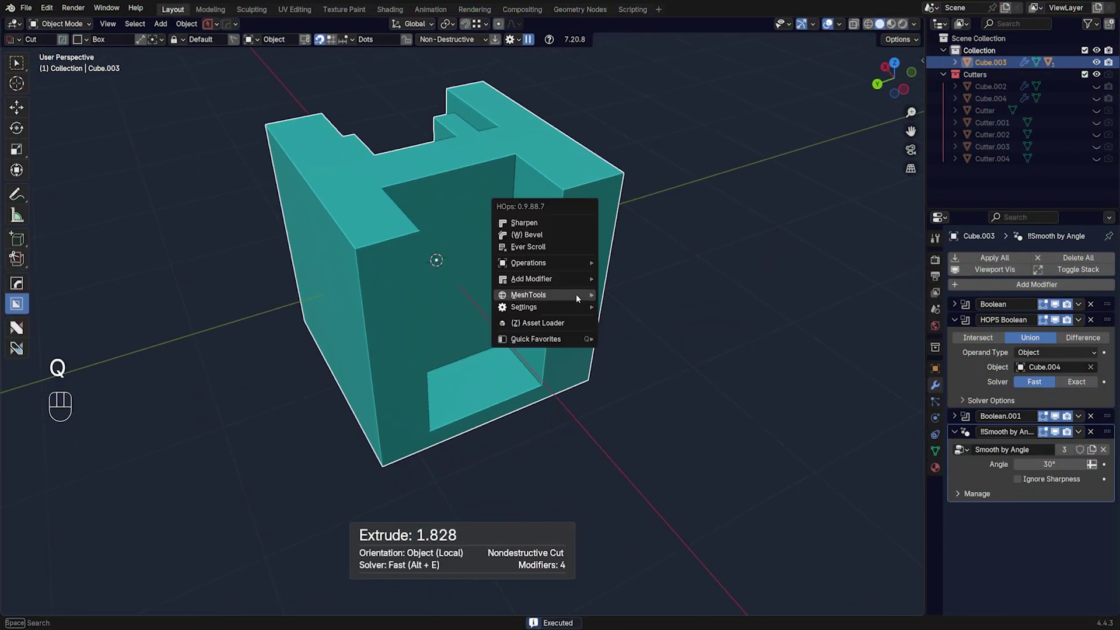
click(564, 247)
key(Tab)
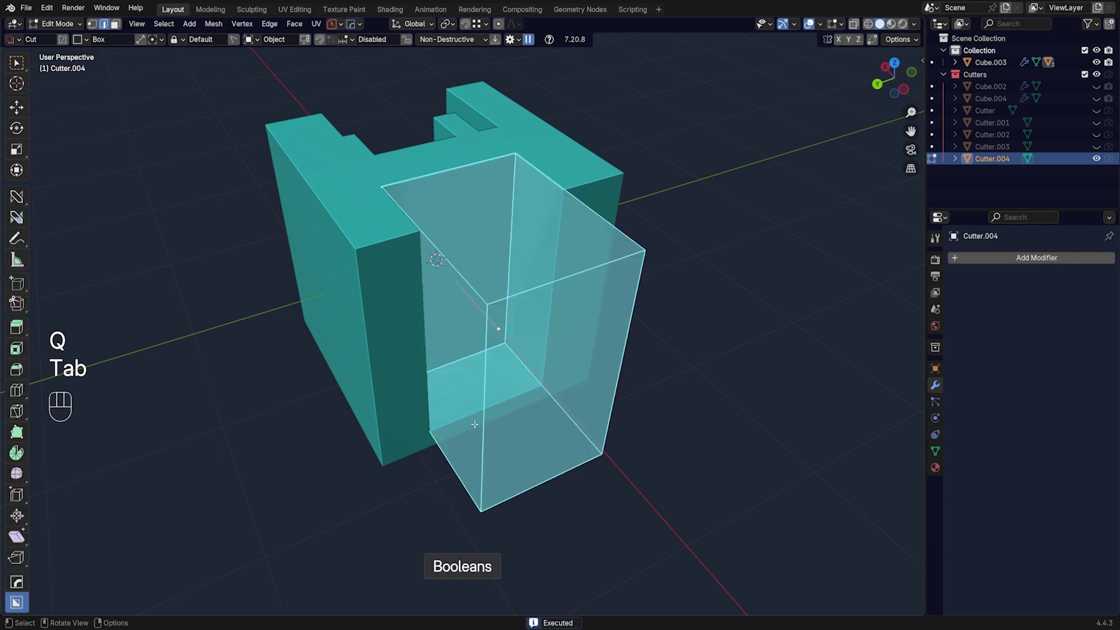
Step: Add one centred horizontal loop cut around the cutter and bevel it with one segment into a wide band of faces
key(ctrl+r)
click(498, 328)
click(480, 404)
key(ctrl+b)
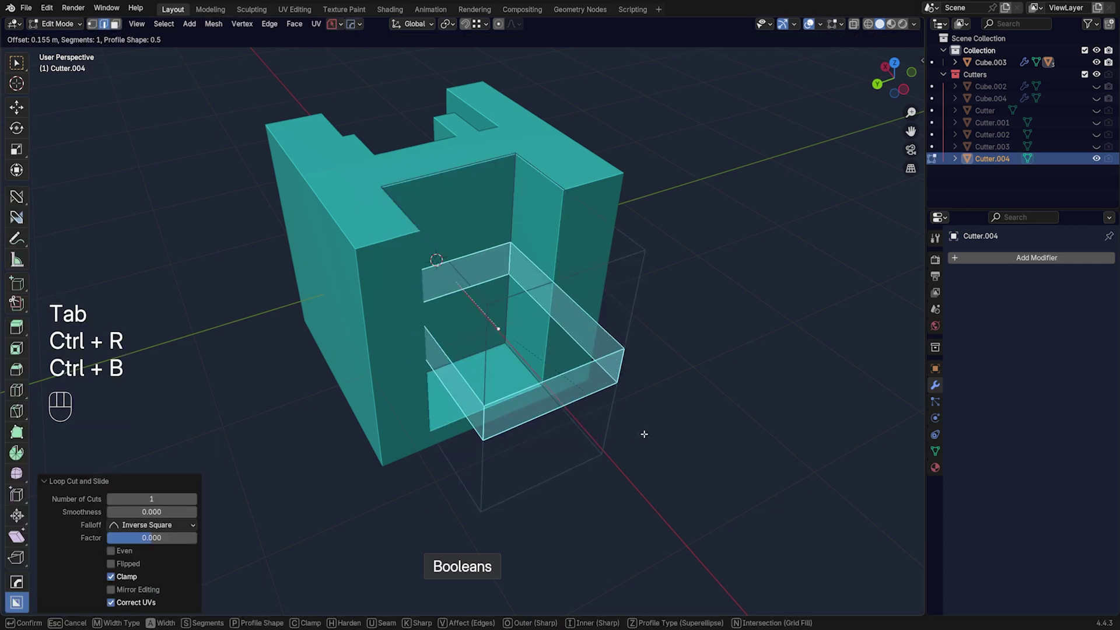
click(586, 348)
key(Tab)
Step: Isolate the cutter in local view, deselect the band's outer face so its other three stay selected, and leave local view
middle_drag(686, 285, 615, 277)
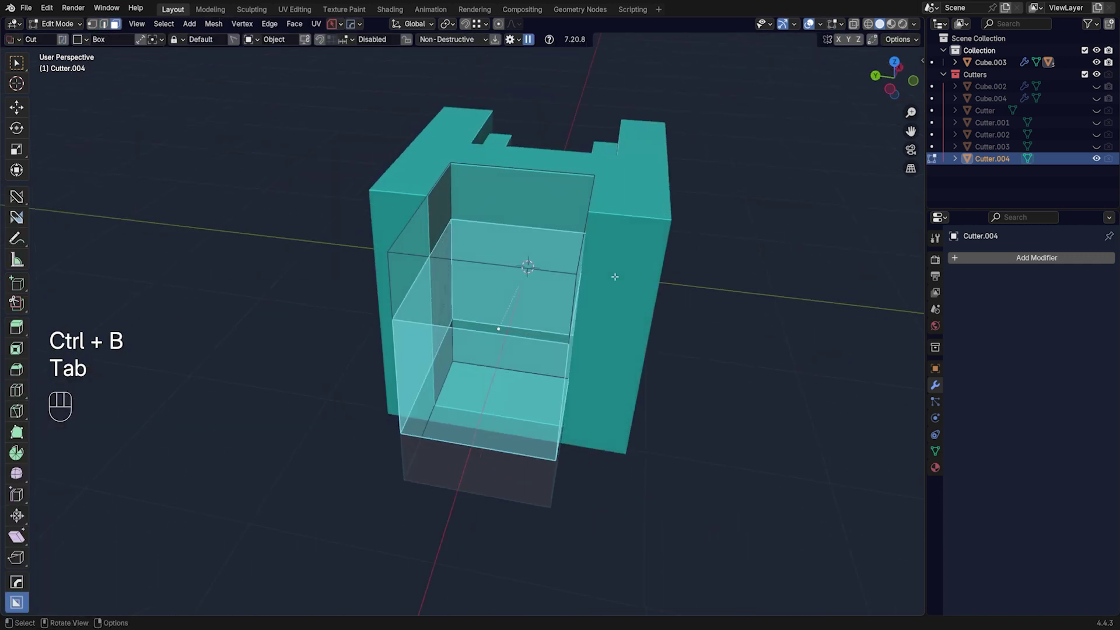
click(573, 337)
middle_drag(573, 337, 437, 299)
key(slash)
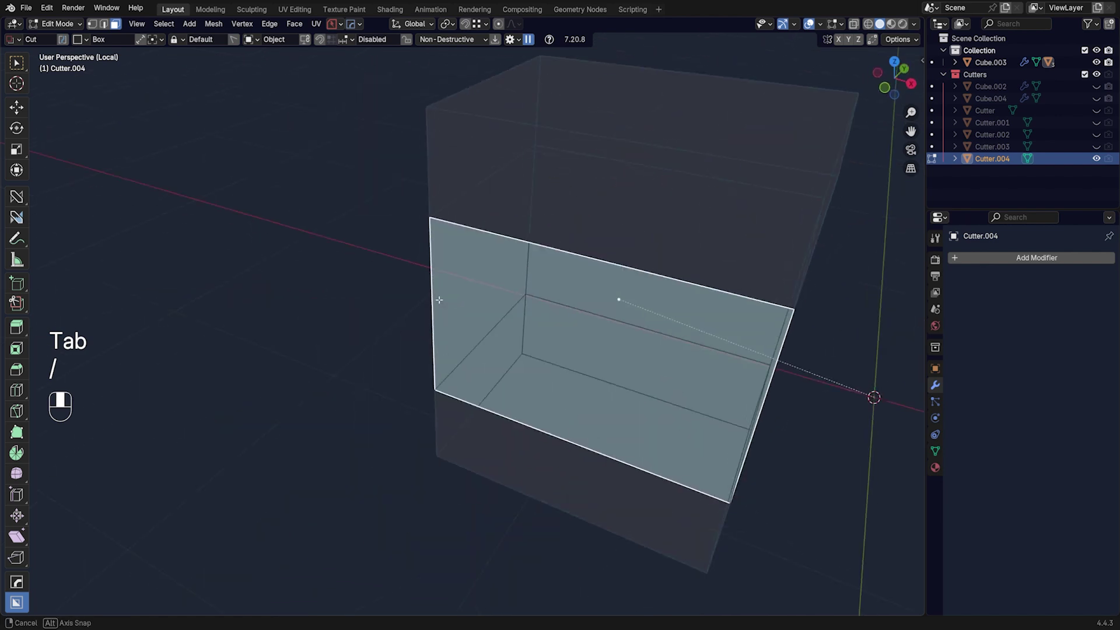
scroll(686, 329, down, 2)
middle_drag(685, 330, 694, 387)
shift+click(694, 387)
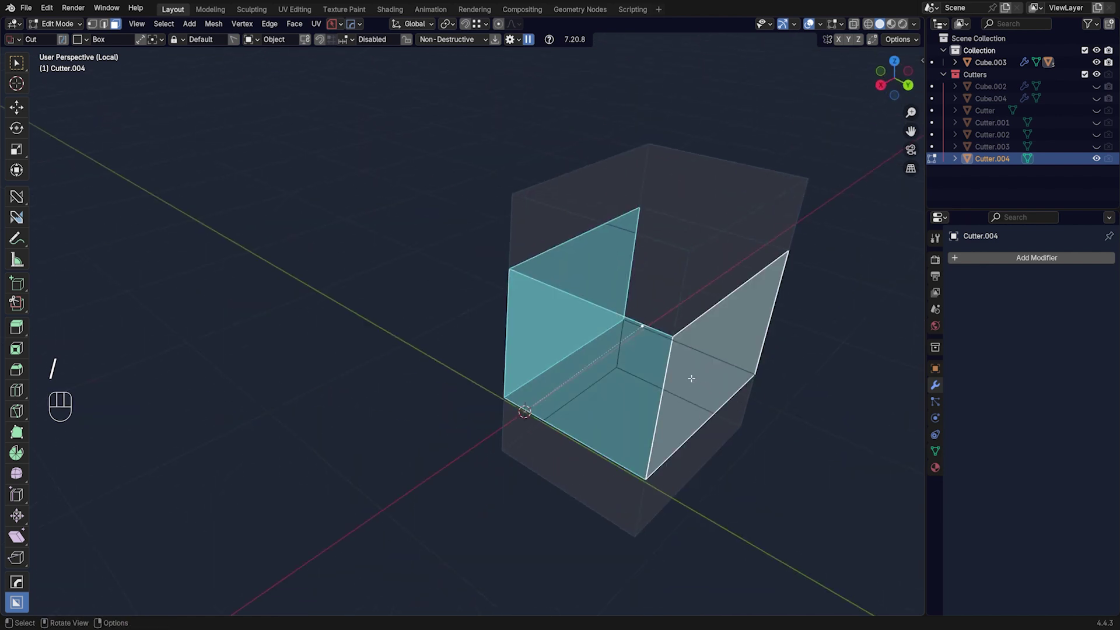
key(slash)
middle_drag(479, 332, 701, 351)
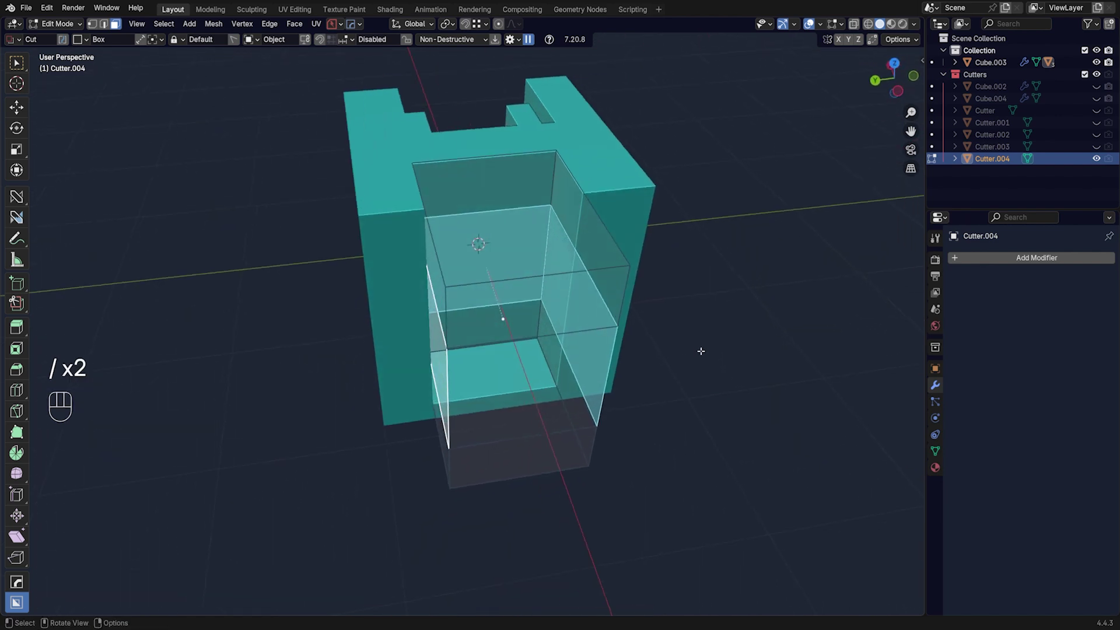
Step: Push the three selected band faces inward along their normals with EM_Macro's Panel Face extrusion and return to object mode
key(q)
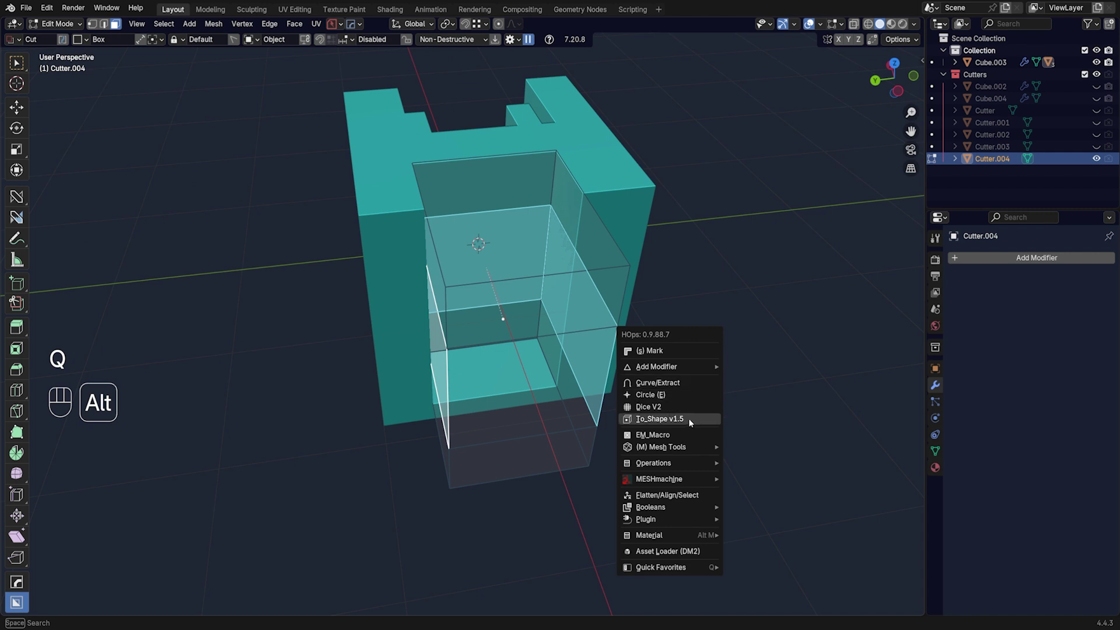
click(688, 435)
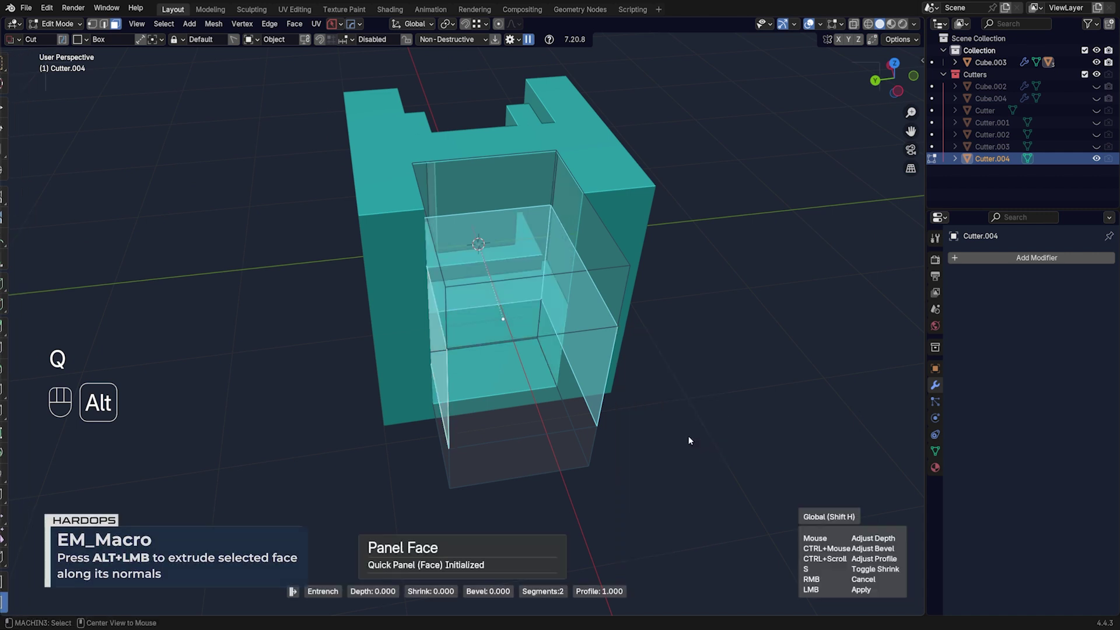
click(654, 421)
key(Tab)
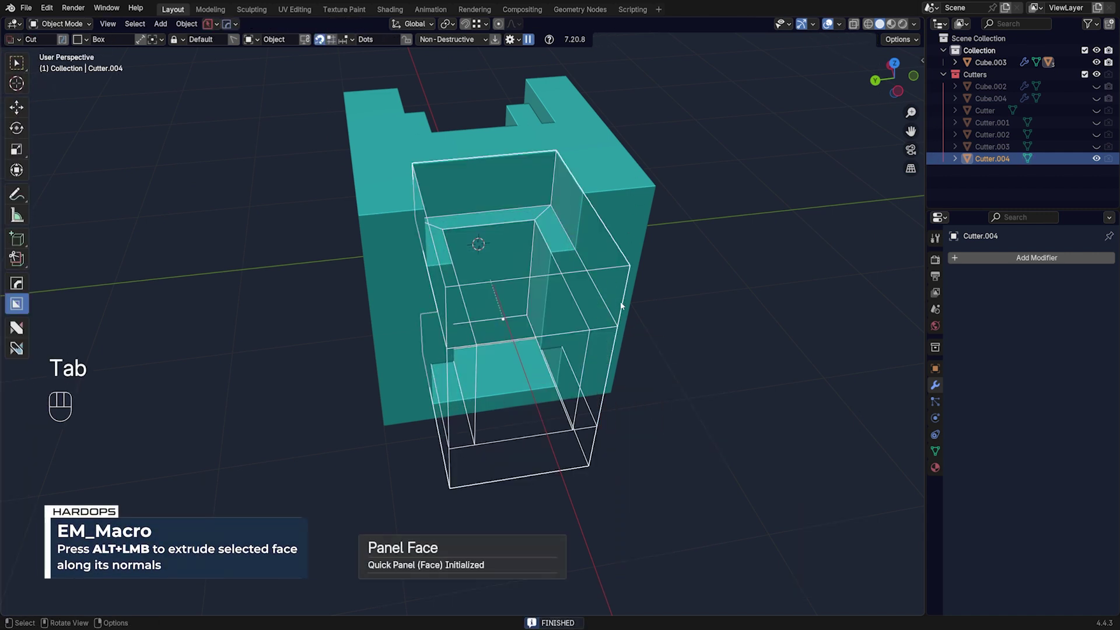
Step: Select the cube and bring up the first notch's box cutter with Ever Scroll
middle_drag(558, 286, 548, 307)
click(547, 296)
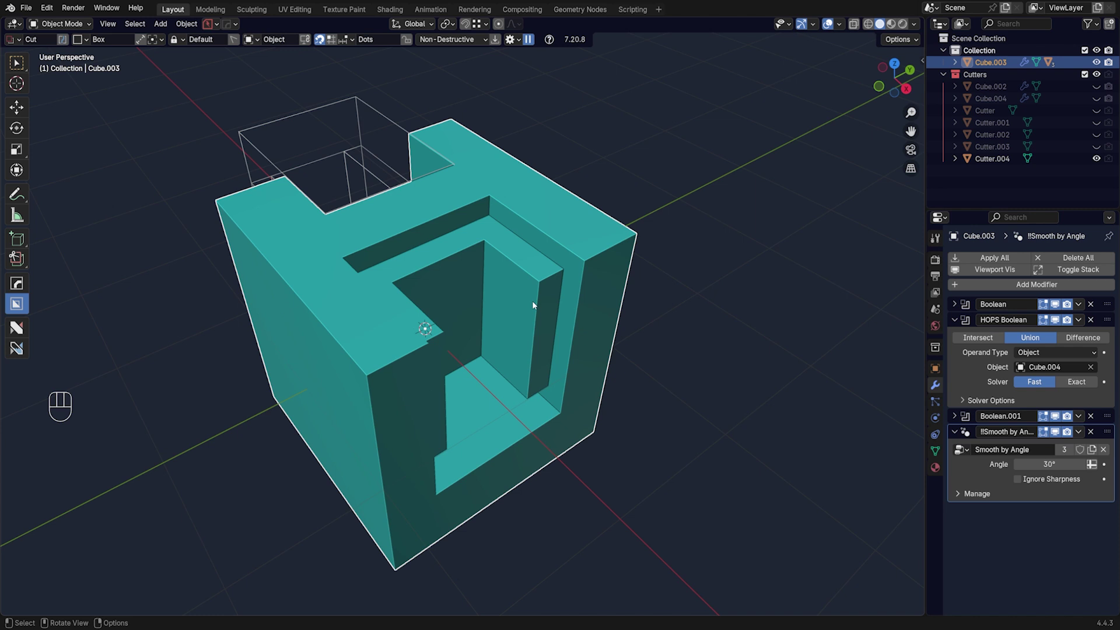
key(q)
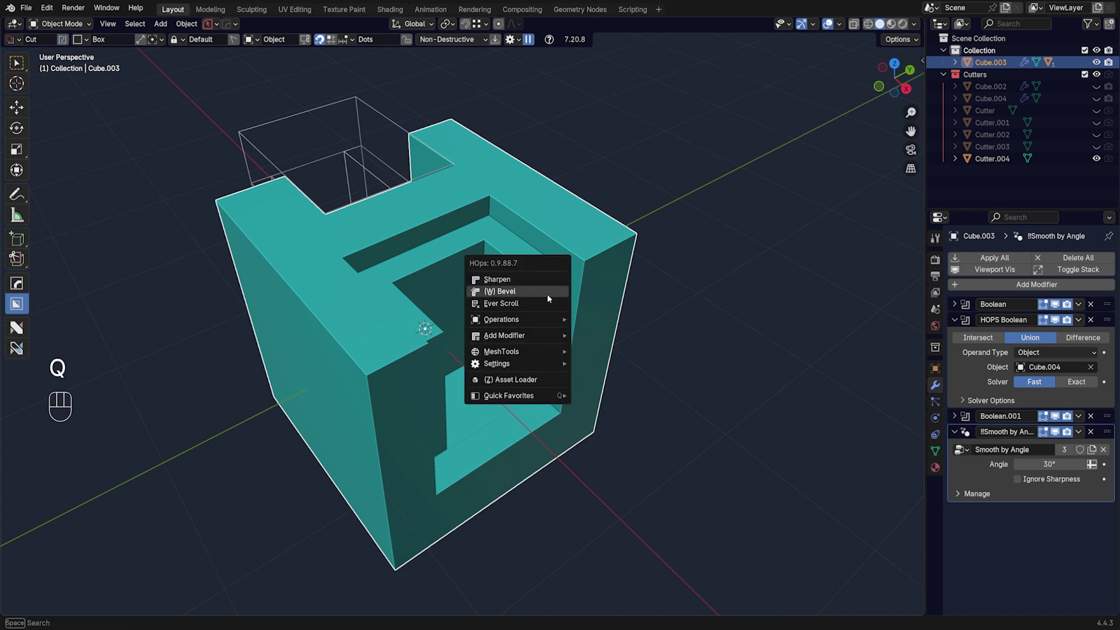
click(544, 305)
scroll(544, 305, up, 2)
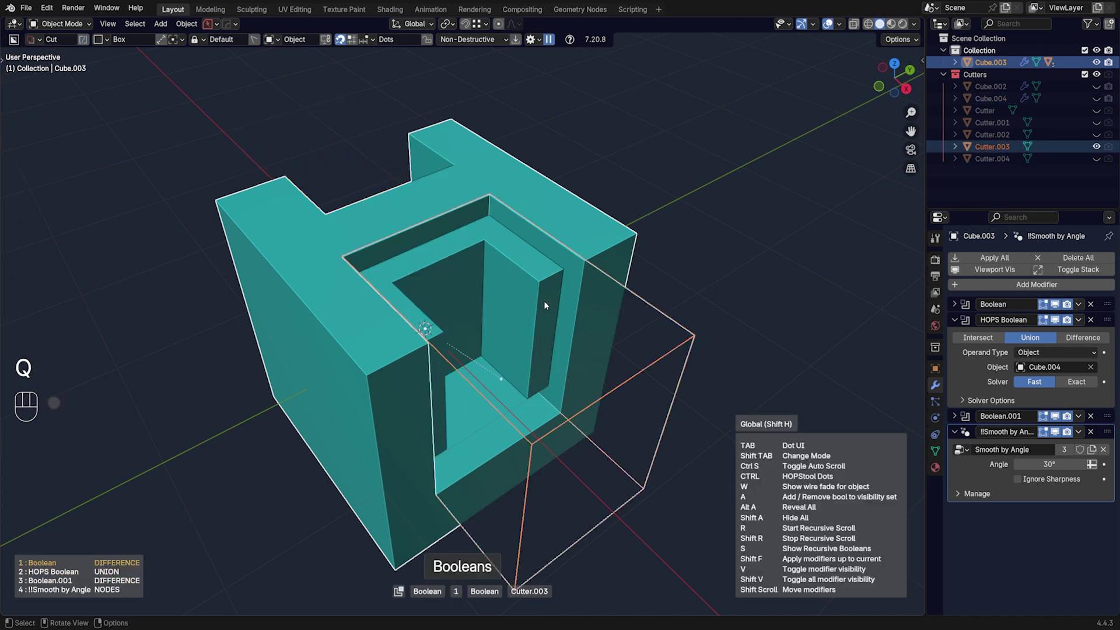
click(544, 305)
scroll(544, 302, down, 2)
middle_drag(596, 301, 569, 288)
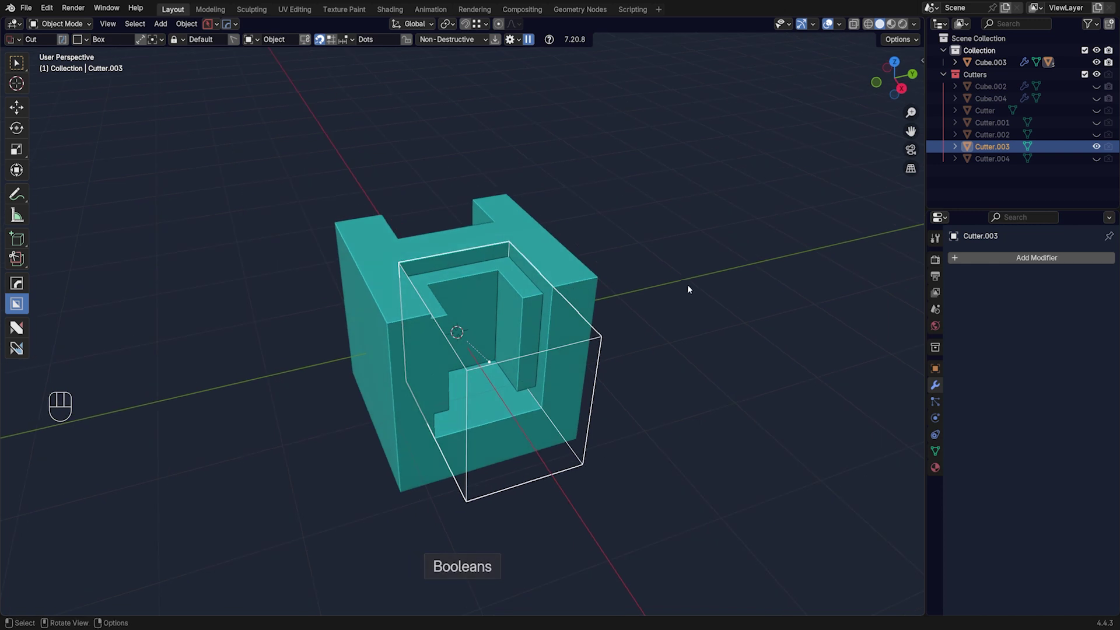
Step: Duplicate the first notch's cutter in place and scale the copy uniformly to 0.887
key(s)
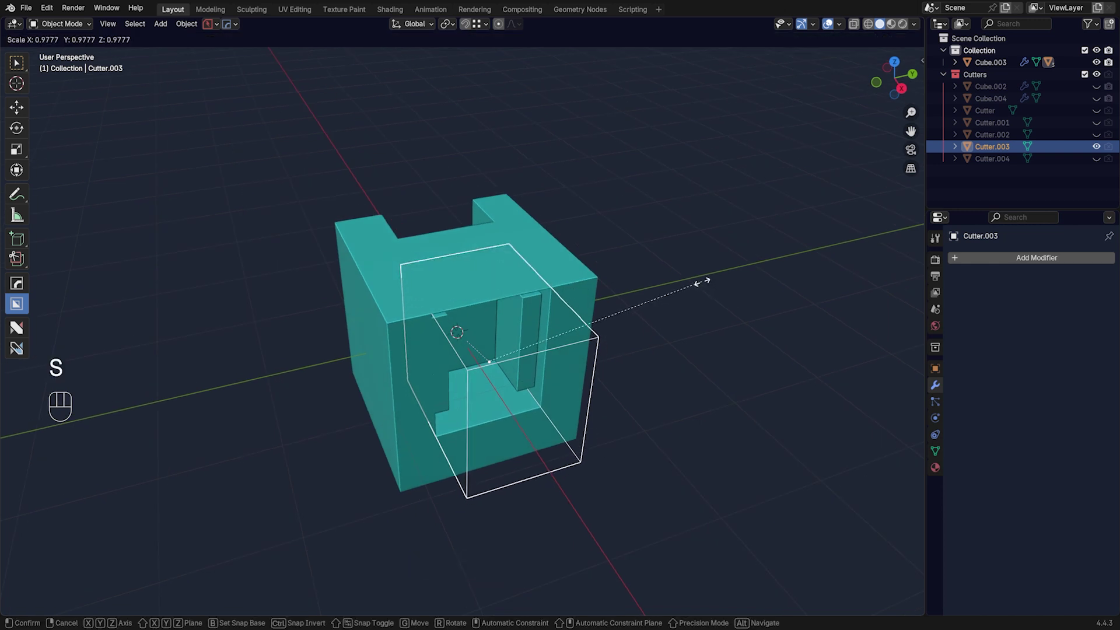
right_click(692, 304)
key(shift+d)
right_click(752, 251)
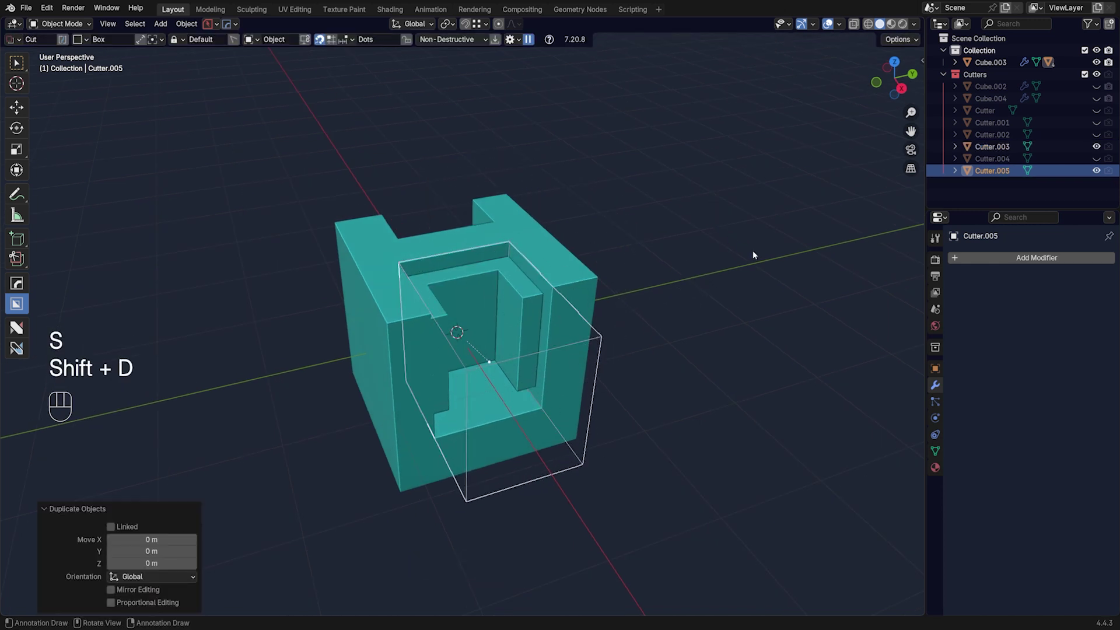
key(s)
click(687, 284)
scroll(682, 300, up, 3)
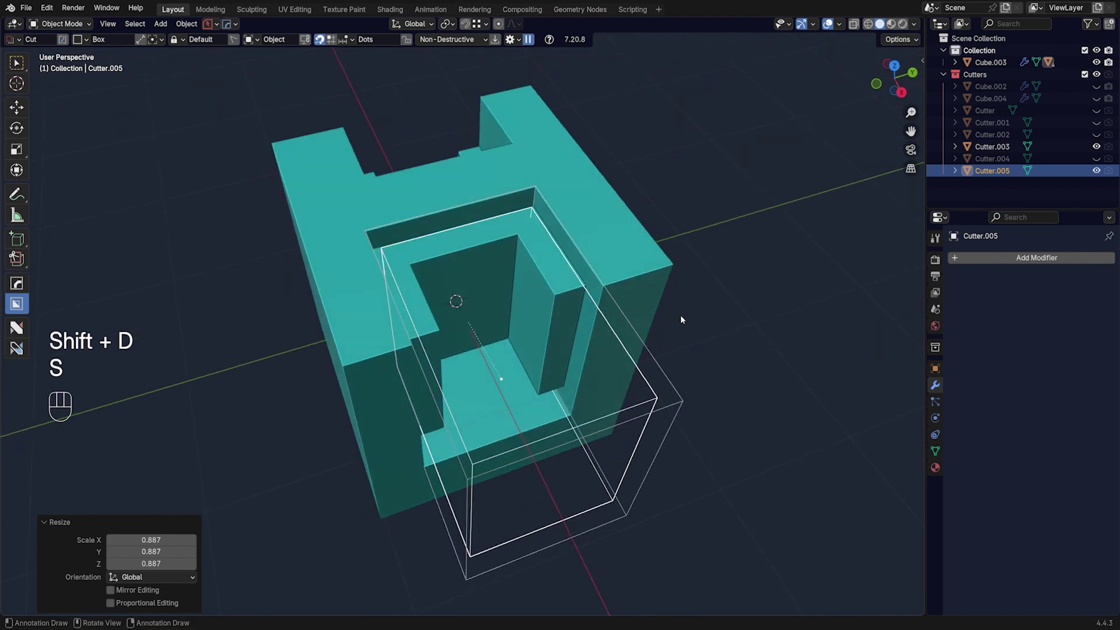
Step: Add a Solidify modifier about 0.05 thick with offset -1 to the scaled cutter copy
key(q)
click(670, 315)
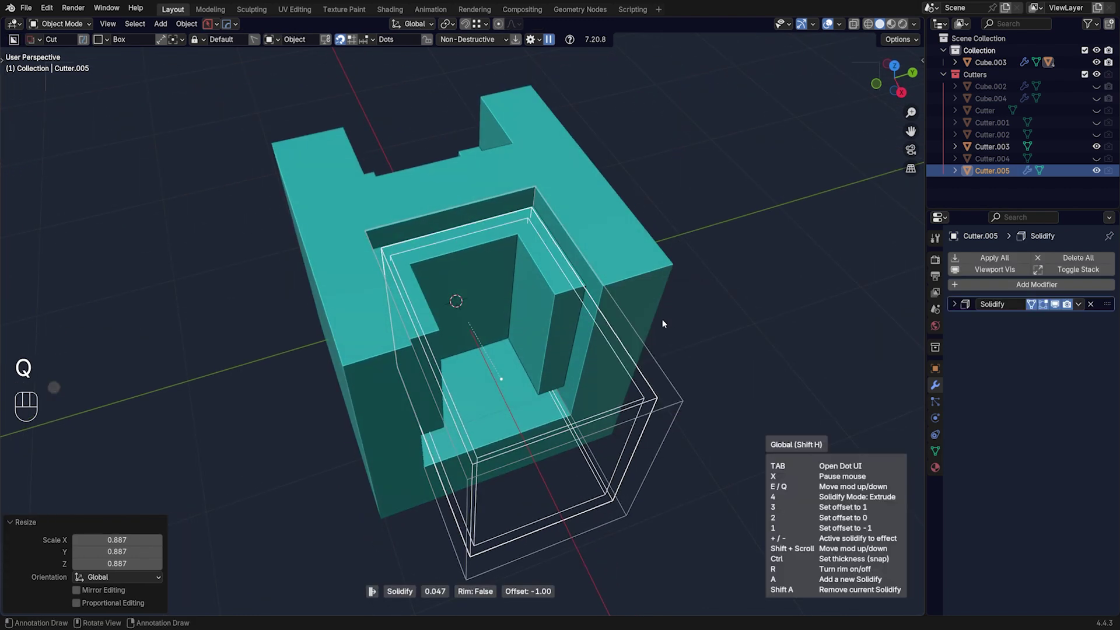
click(659, 324)
Step: Subtract the solidified cutter copy from the cube with a HardOps Difference boolean
shift+click(555, 316)
key(q)
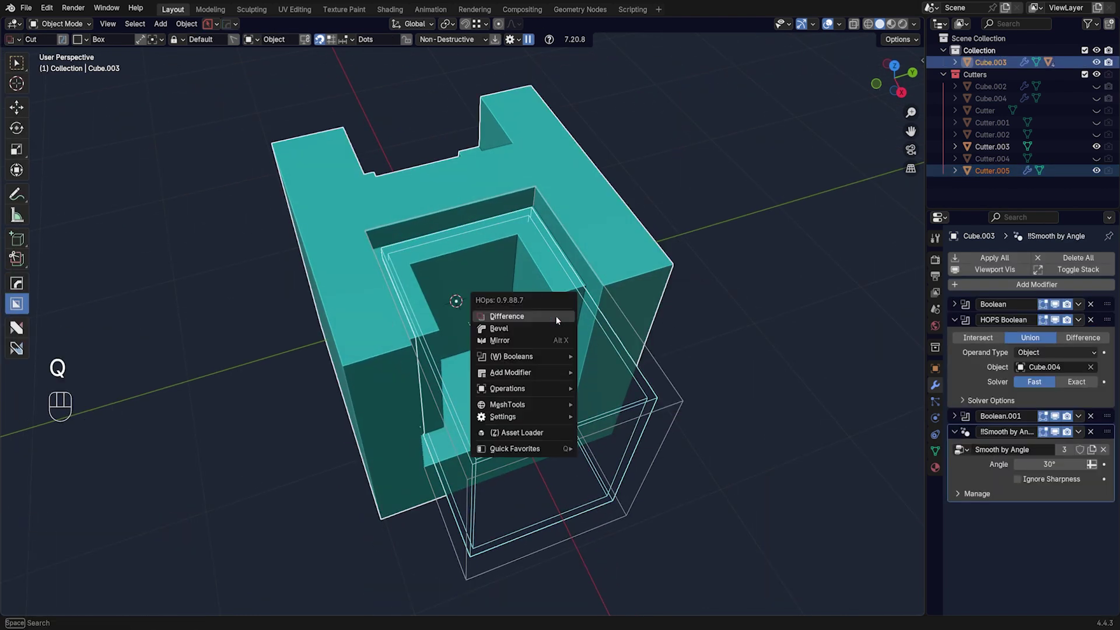
click(555, 316)
mouse_move(673, 289)
middle_down()
mouse_move(592, 265)
mouse_move(677, 288)
middle_up()
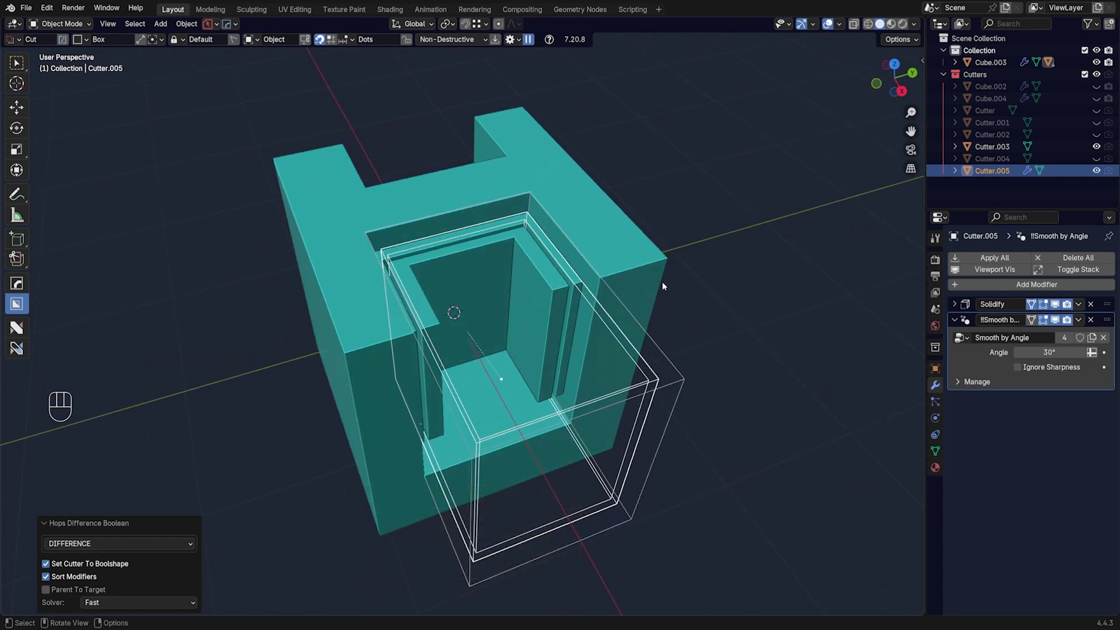
Step: Bevel the solidified cutter's lower inner edge by about 0.41 m with one segment in edit mode
middle_drag(600, 316, 604, 443)
key(Tab)
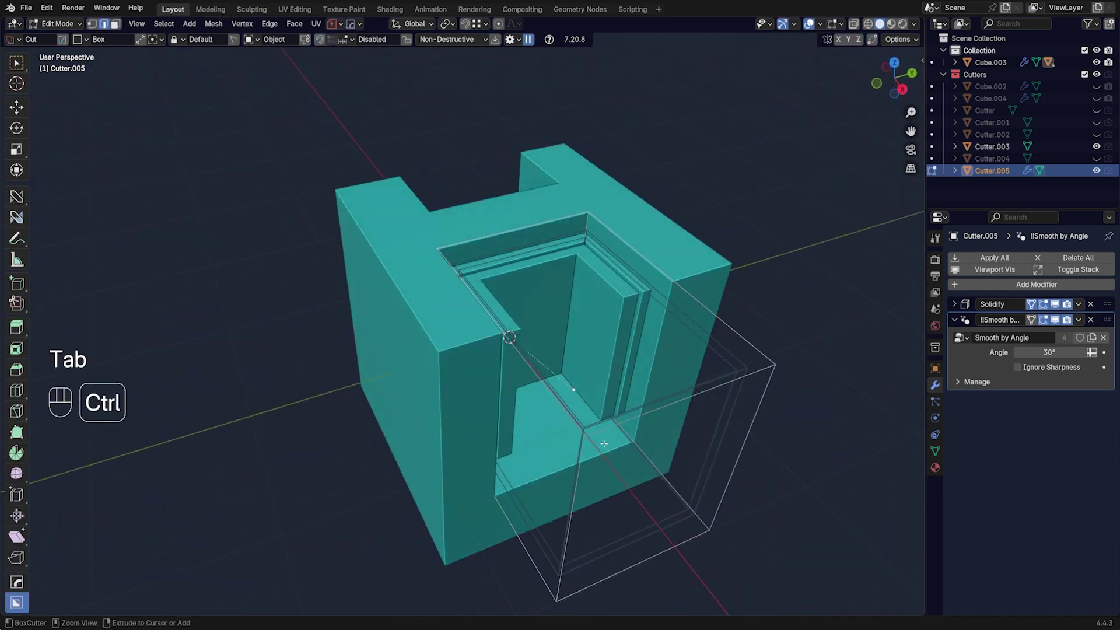
key(ctrl+b)
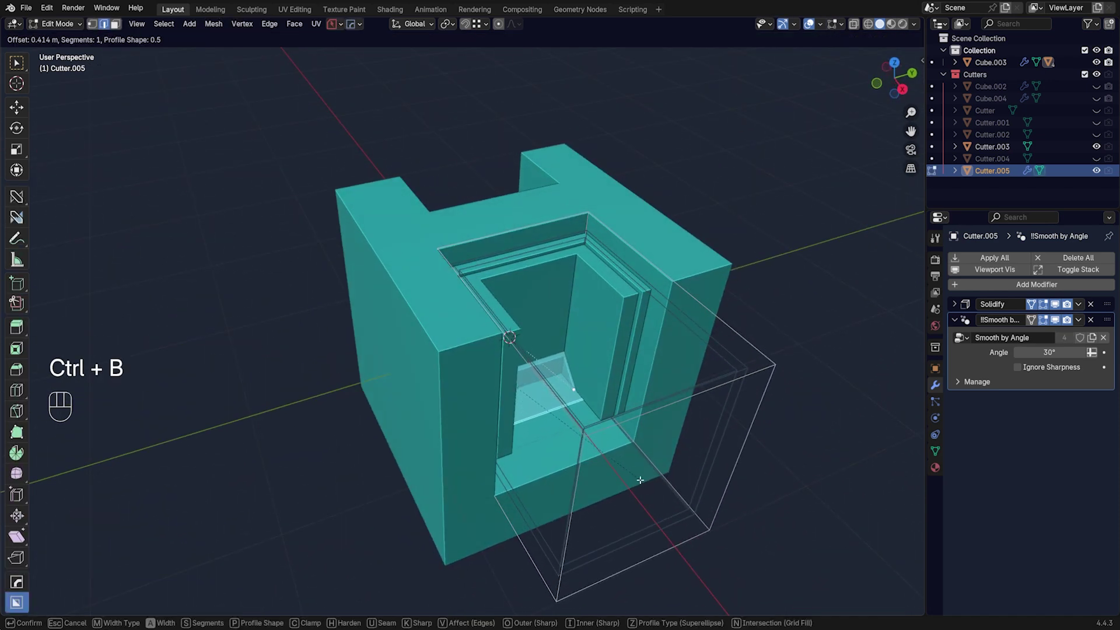
click(640, 480)
key(Tab)
Step: Hide the cutters and examine the notches and thin grooves from several sides of the cube
key(shift+2)
scroll(632, 323, up, 6)
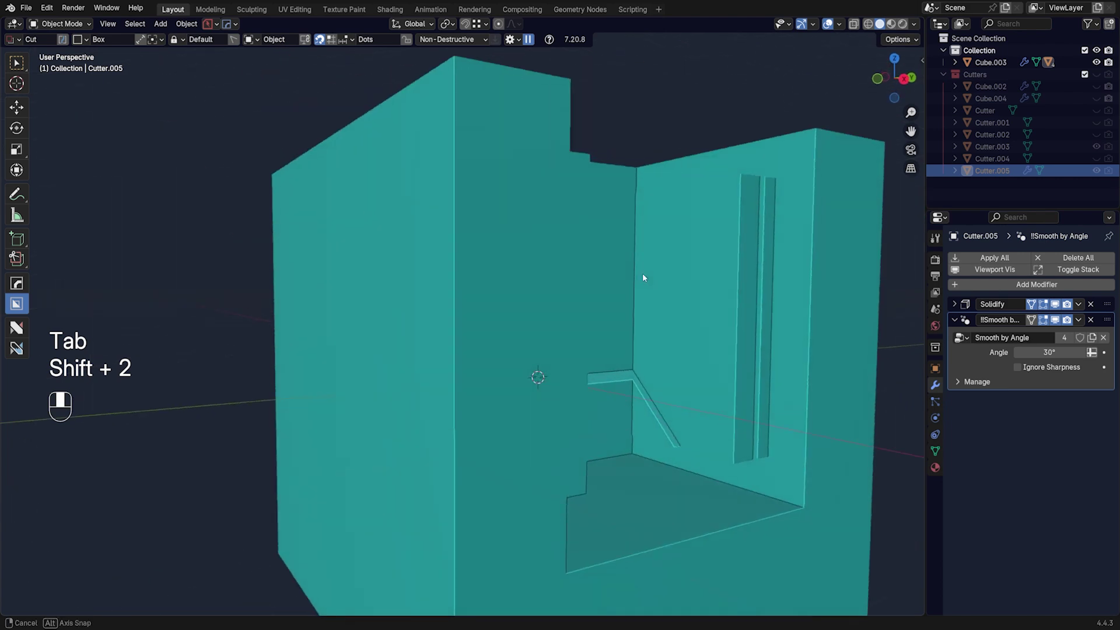
middle_drag(643, 278, 555, 263)
scroll(474, 302, down, 3)
scroll(554, 335, down, 3)
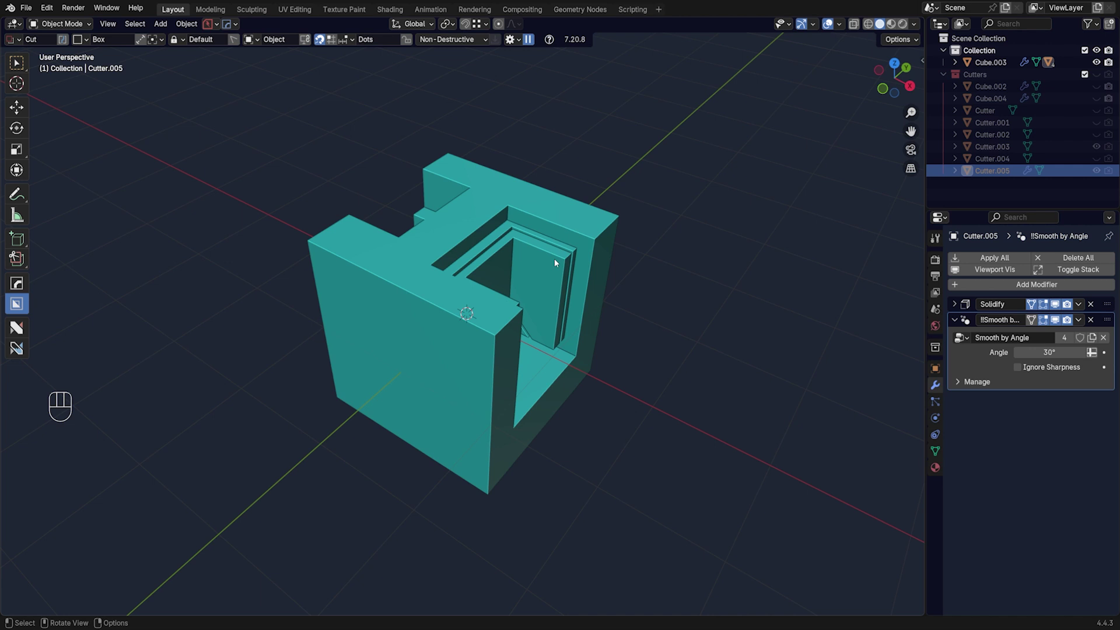
middle_drag(451, 269, 472, 285)
middle_drag(687, 251, 533, 295)
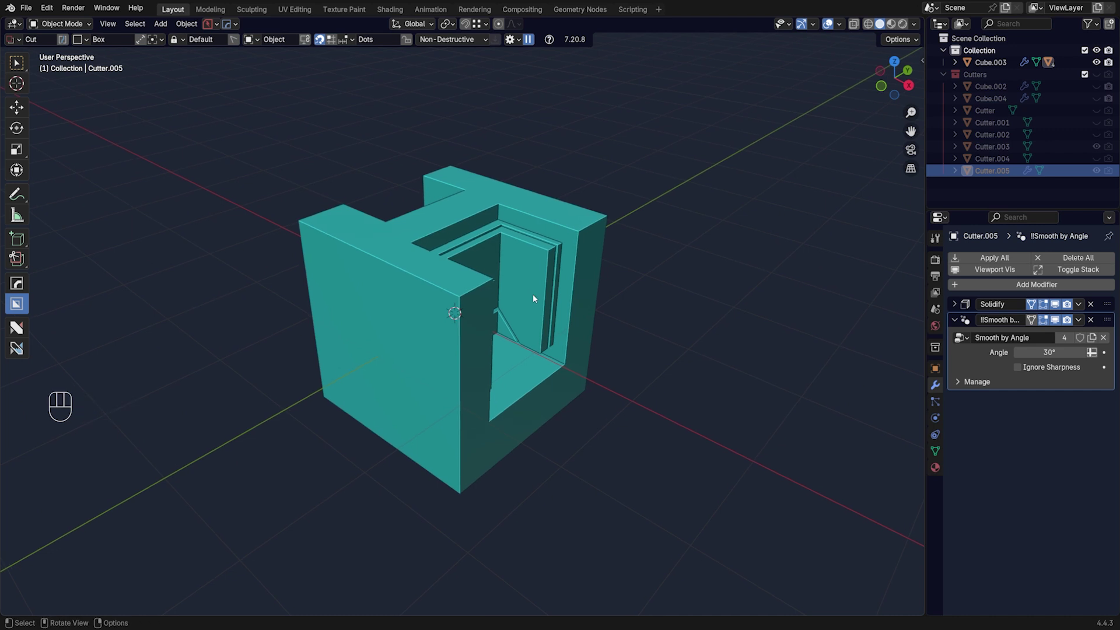